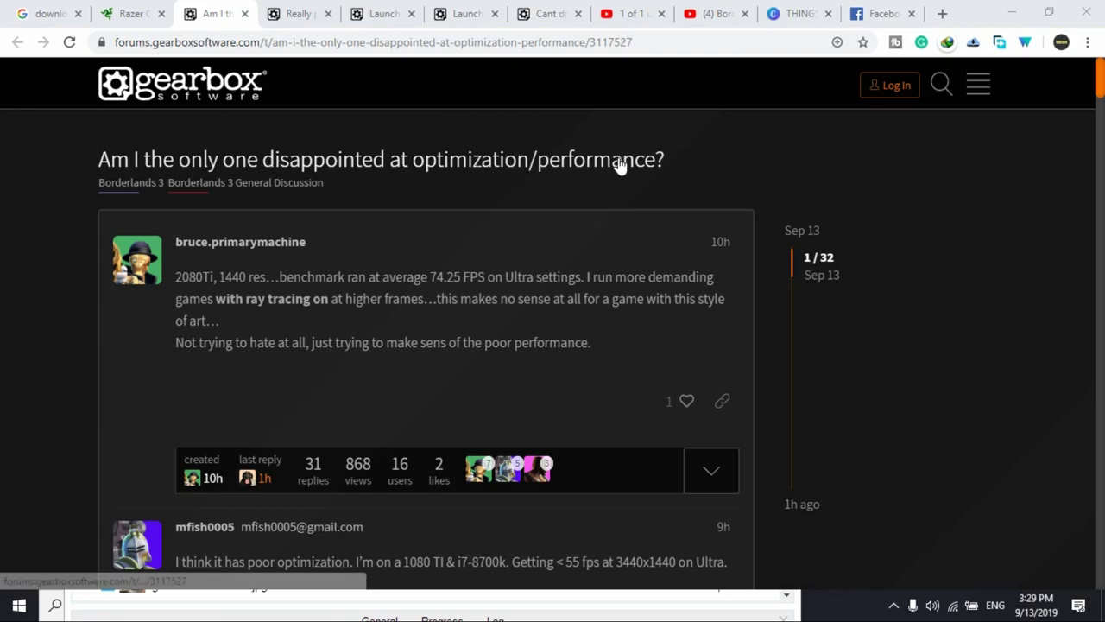
- Browse the Borderlands 3 PC optimisation complaint threads
scroll(425, 346, "down", 10)
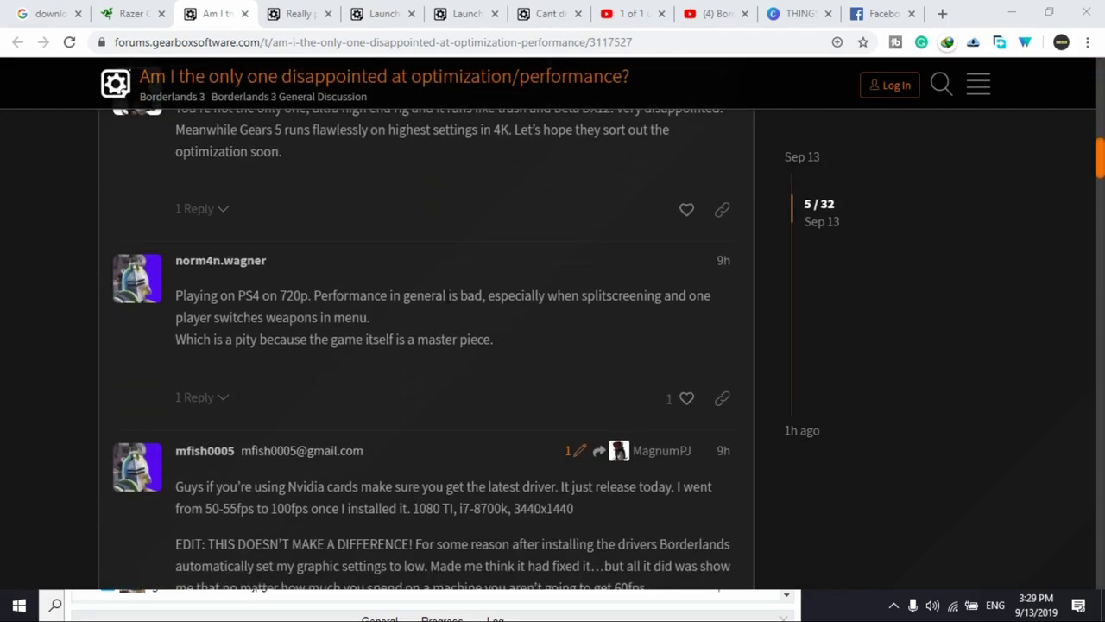
scroll(425, 345, "down", 5)
left_click(298, 14)
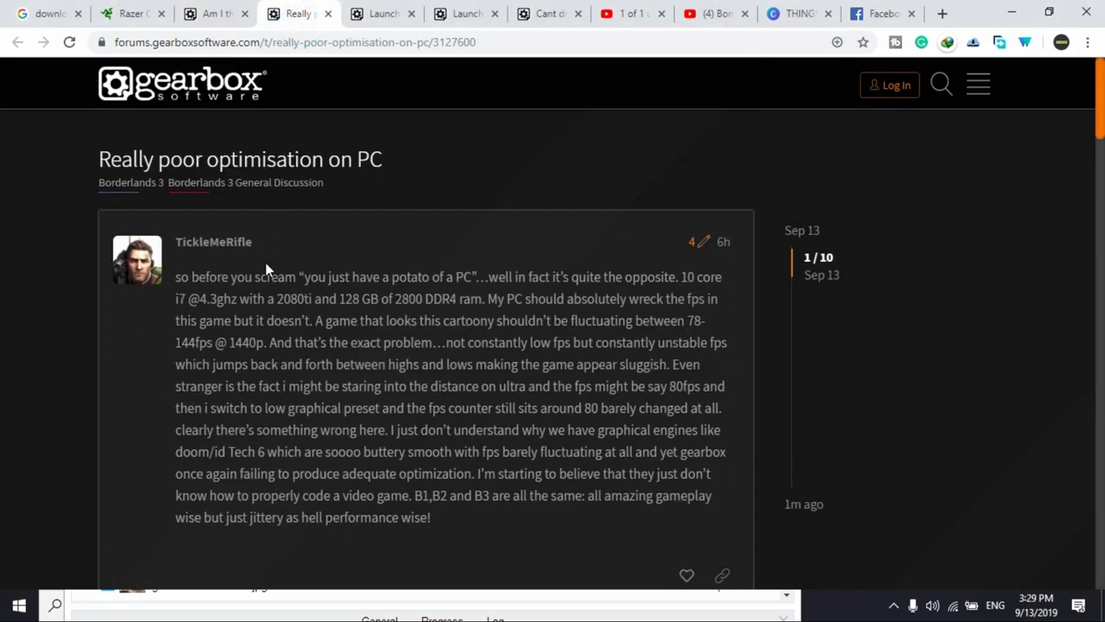
scroll(292, 320, "down", 15)
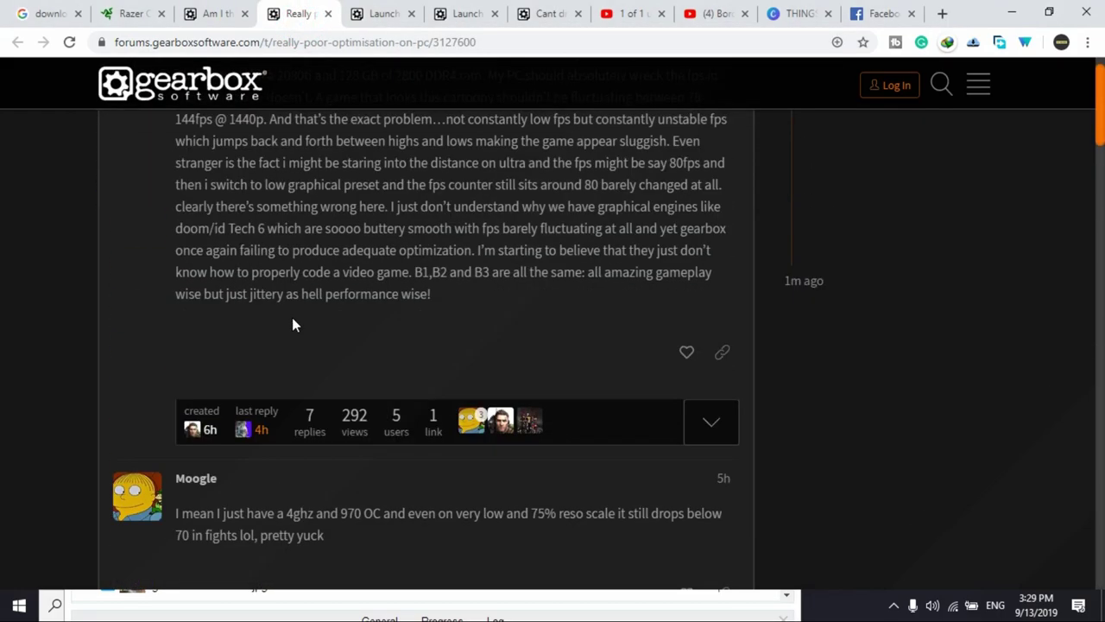
scroll(292, 324, "up", 15)
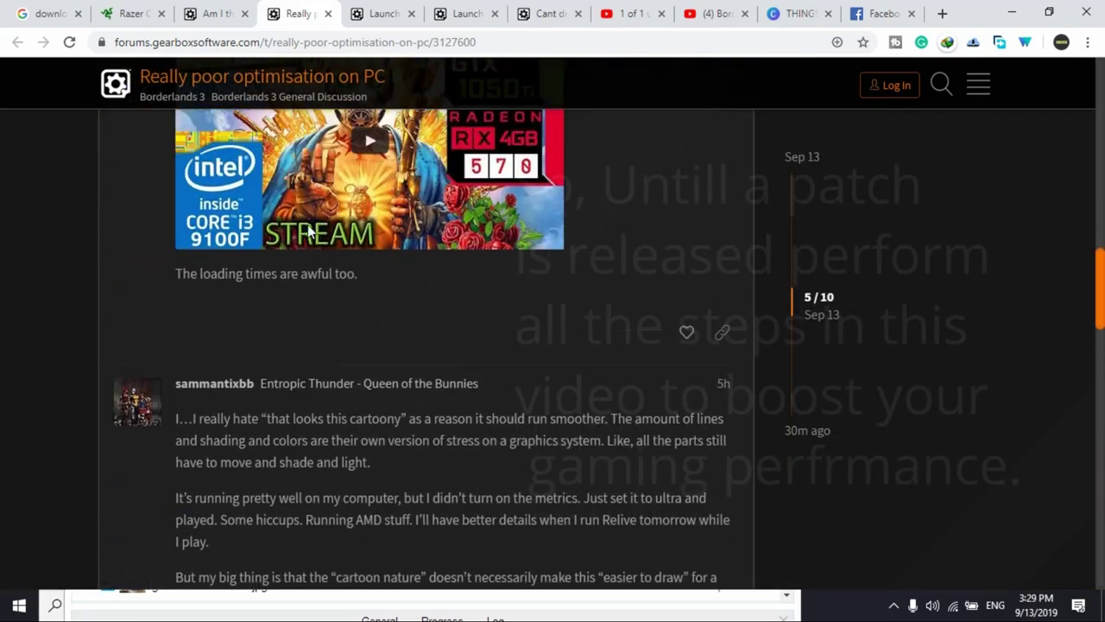
left_click(218, 13)
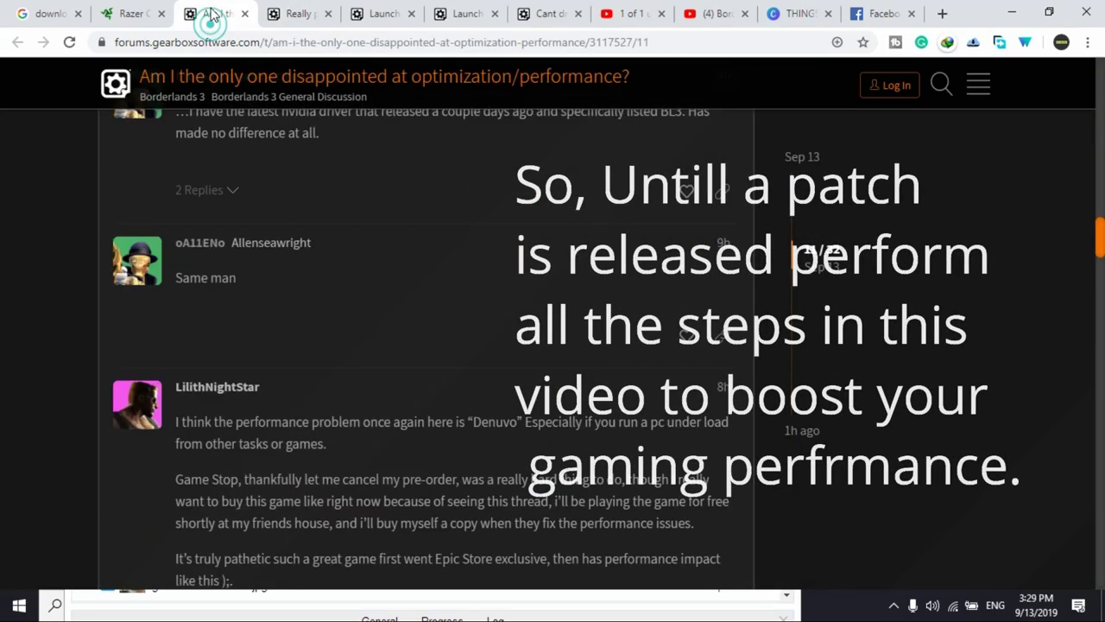
scroll(266, 518, "up", 5)
scroll(265, 523, "up", 1)
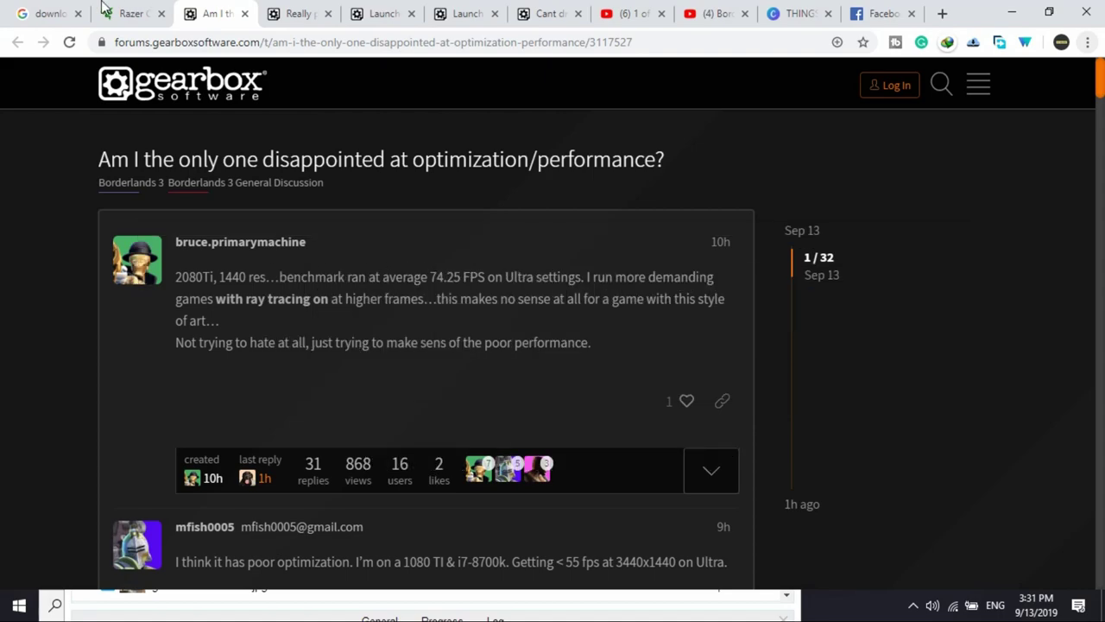
- From the Razer Cortex download search results, open the official razer.com Cortex page
left_click(33, 12)
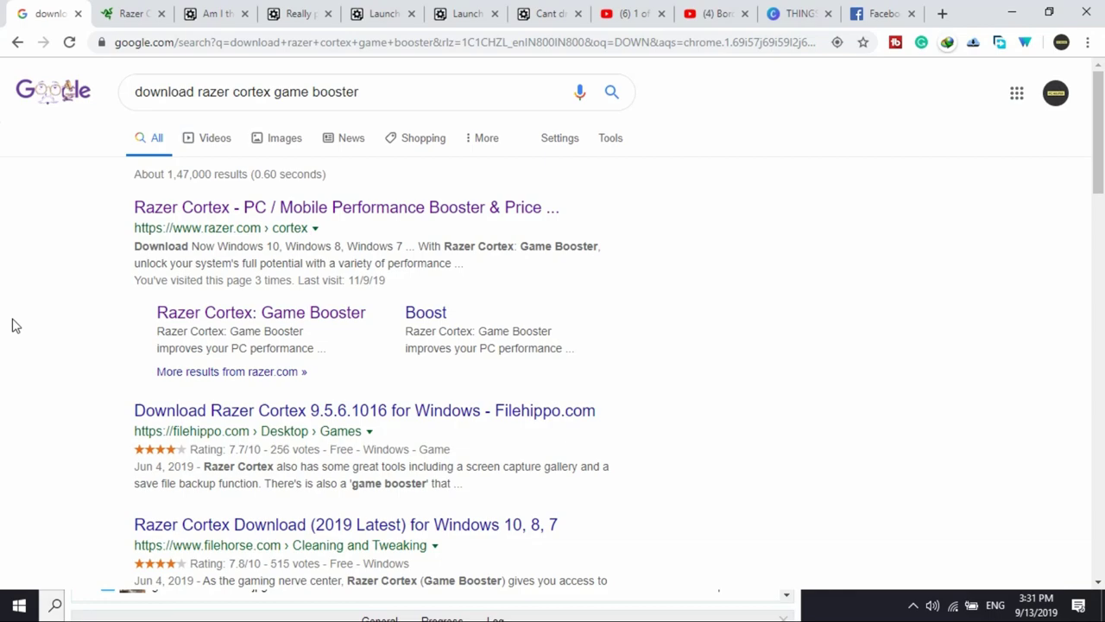
left_click(181, 89)
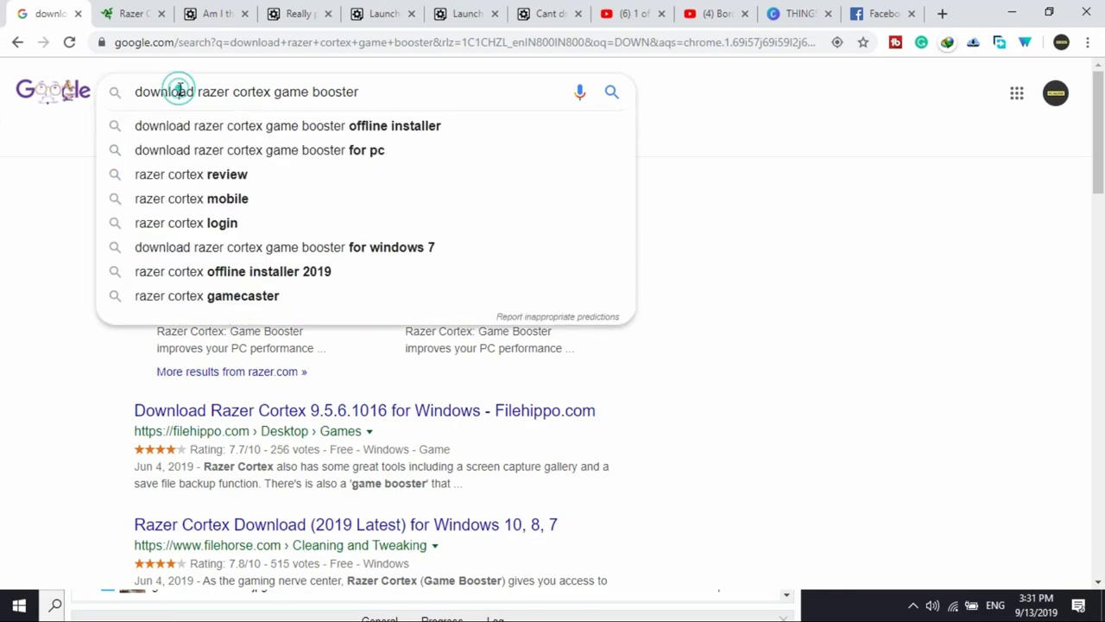
left_click(22, 174)
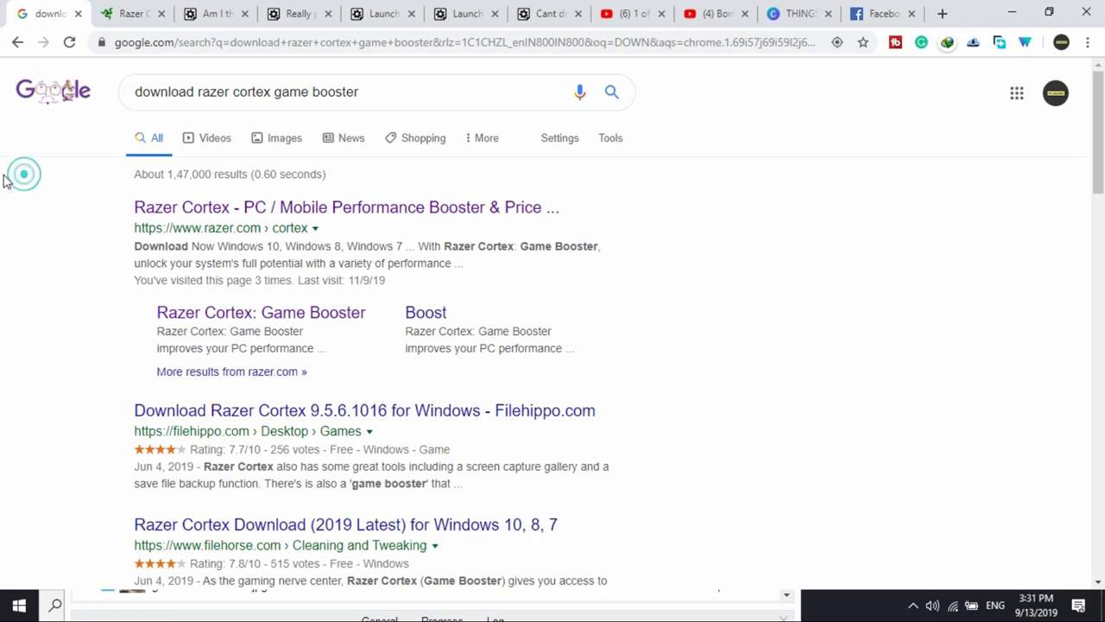
left_click(267, 216)
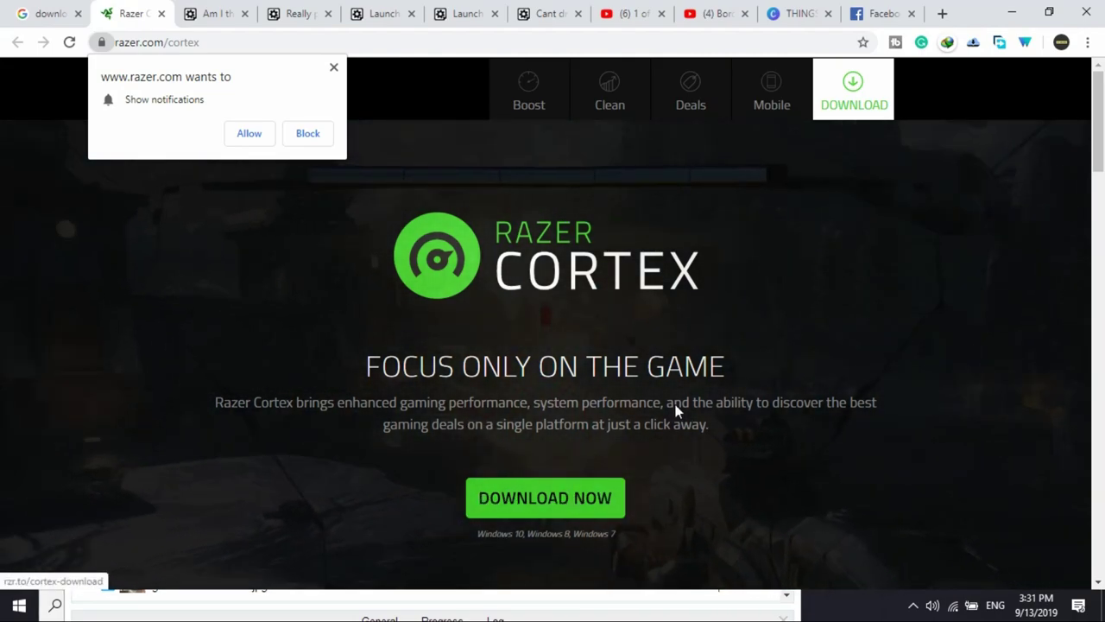
- Start the Razer Cortex download with Download Now, then show the desktop with Win+D
left_click(592, 496)
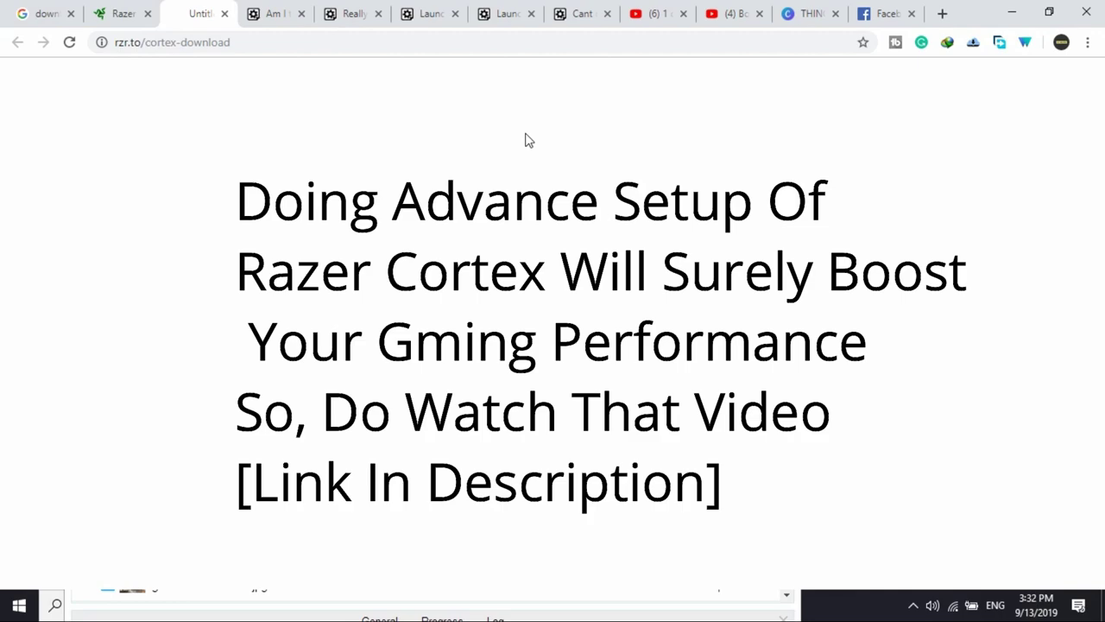
key("super+d")
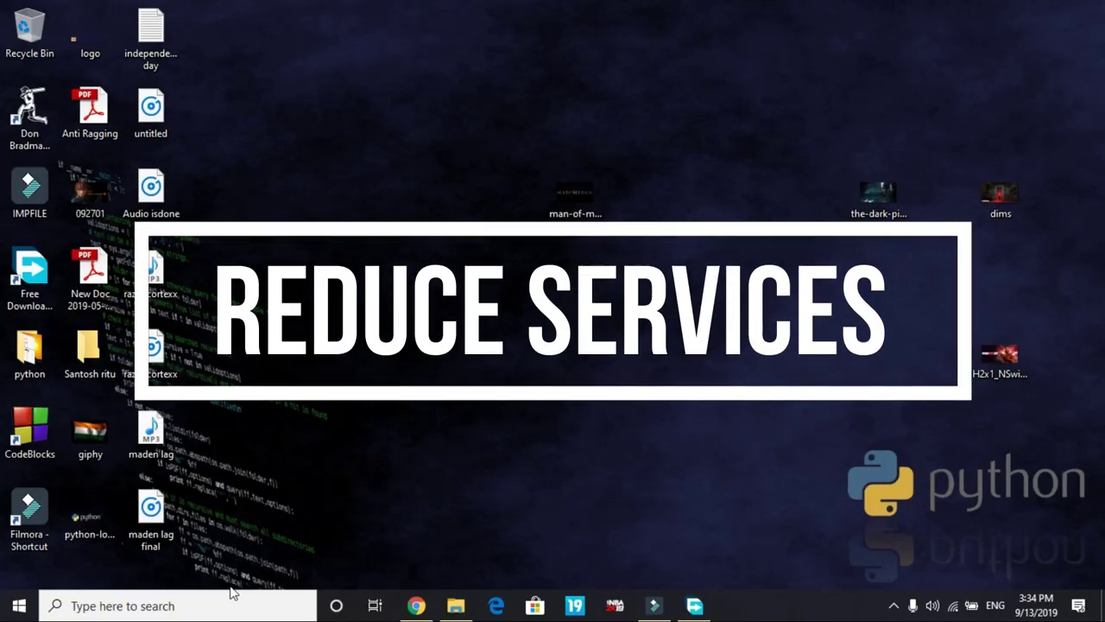
- Launch the Services app and open the Xbox Accessory Management Service properties
left_click(193, 604)
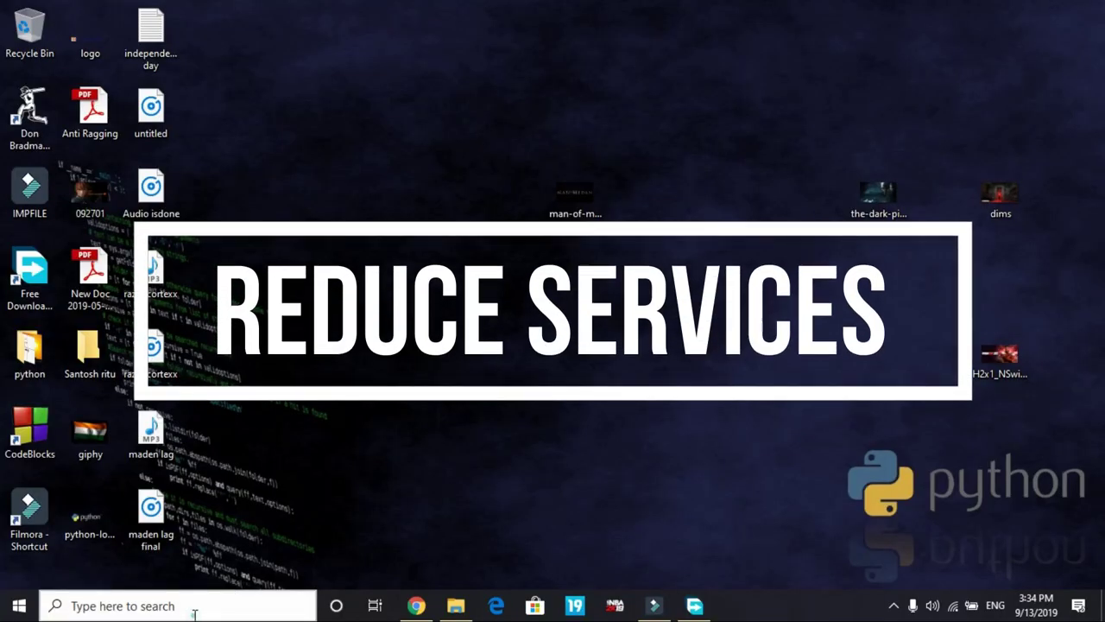
type("serci")
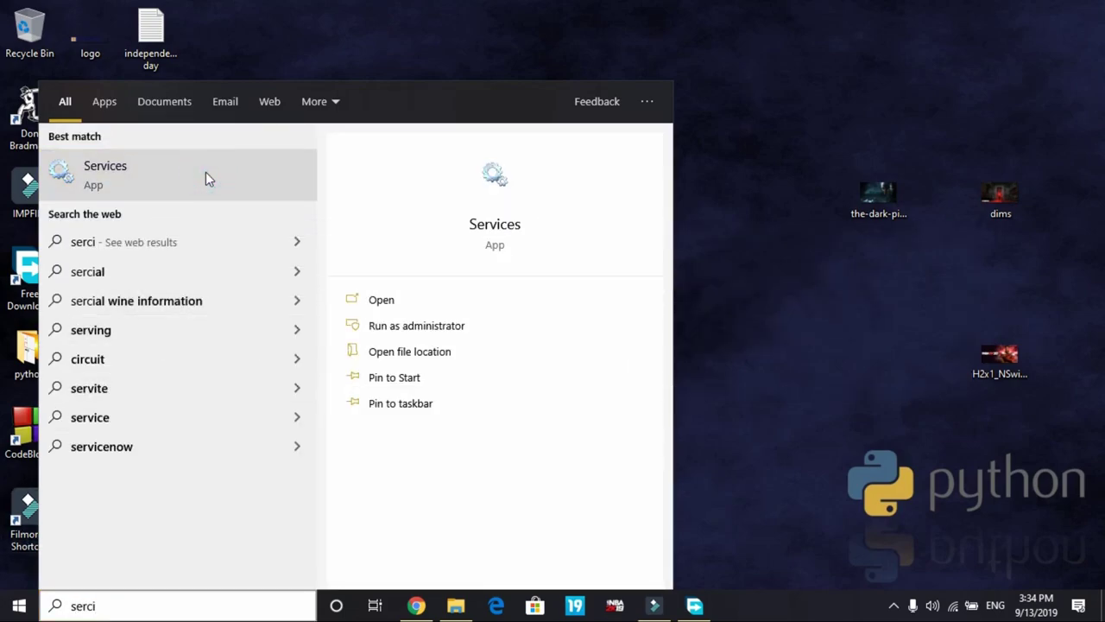
left_click(495, 35)
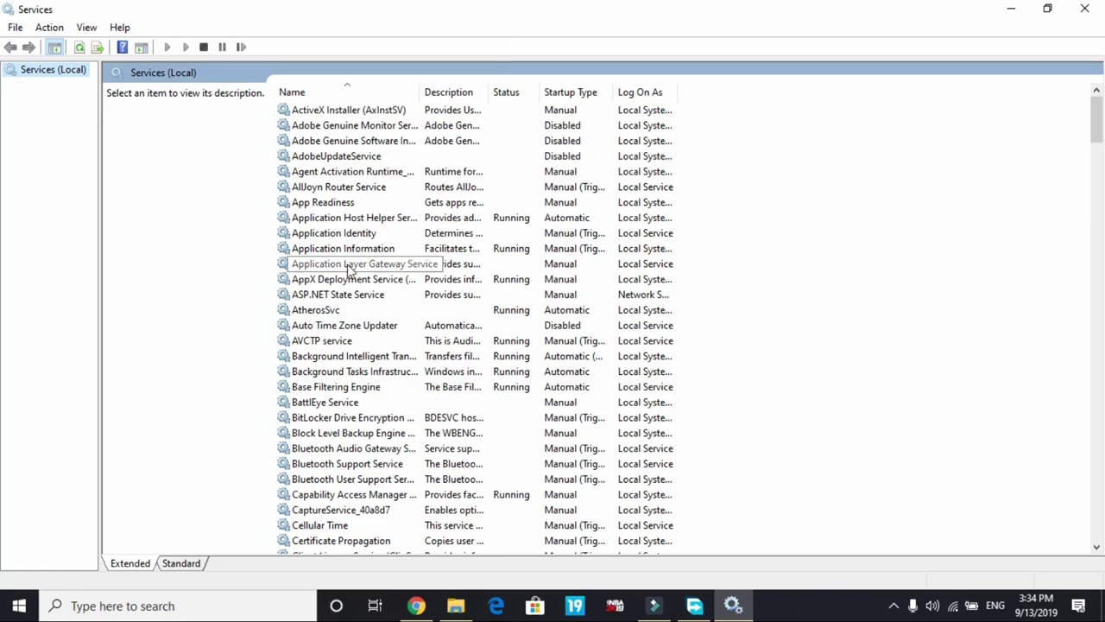
scroll(354, 272, "down", 20)
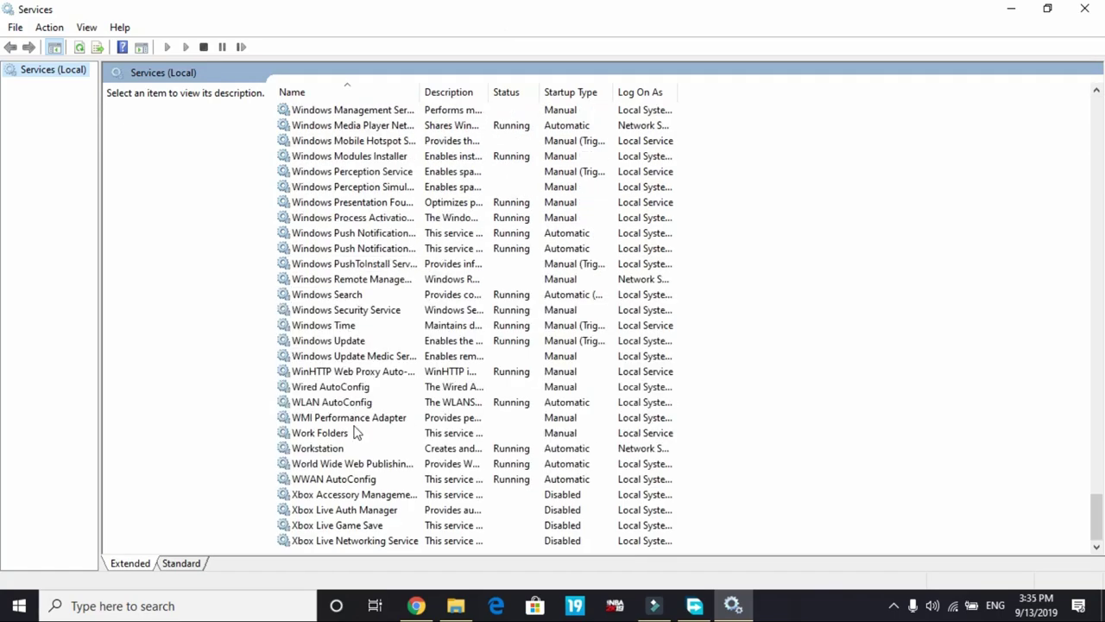
left_click(348, 497)
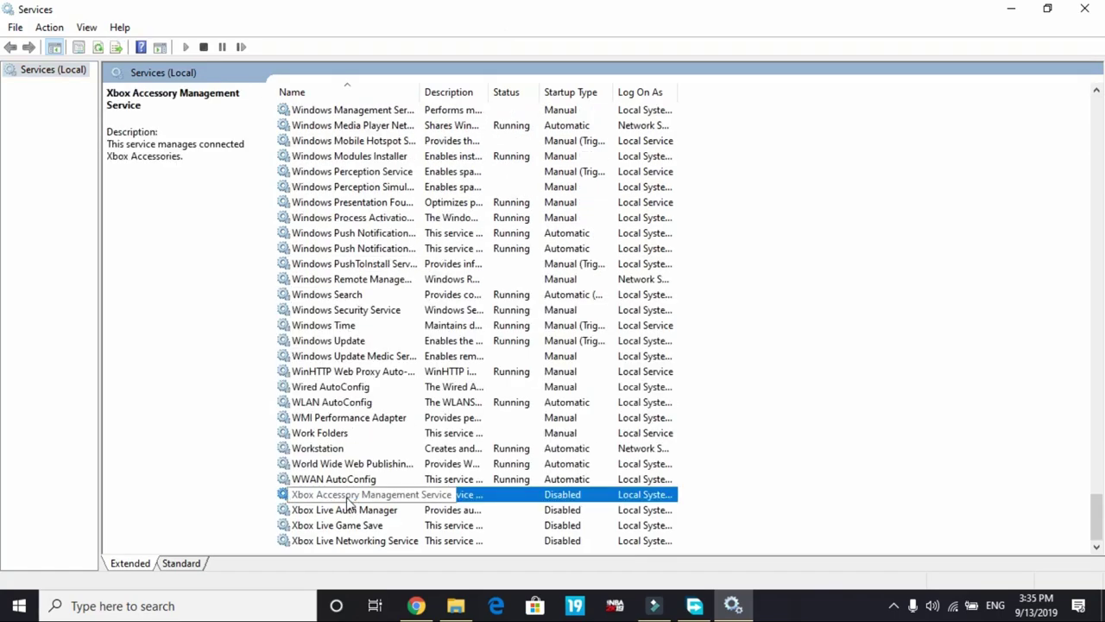
double_click(347, 500)
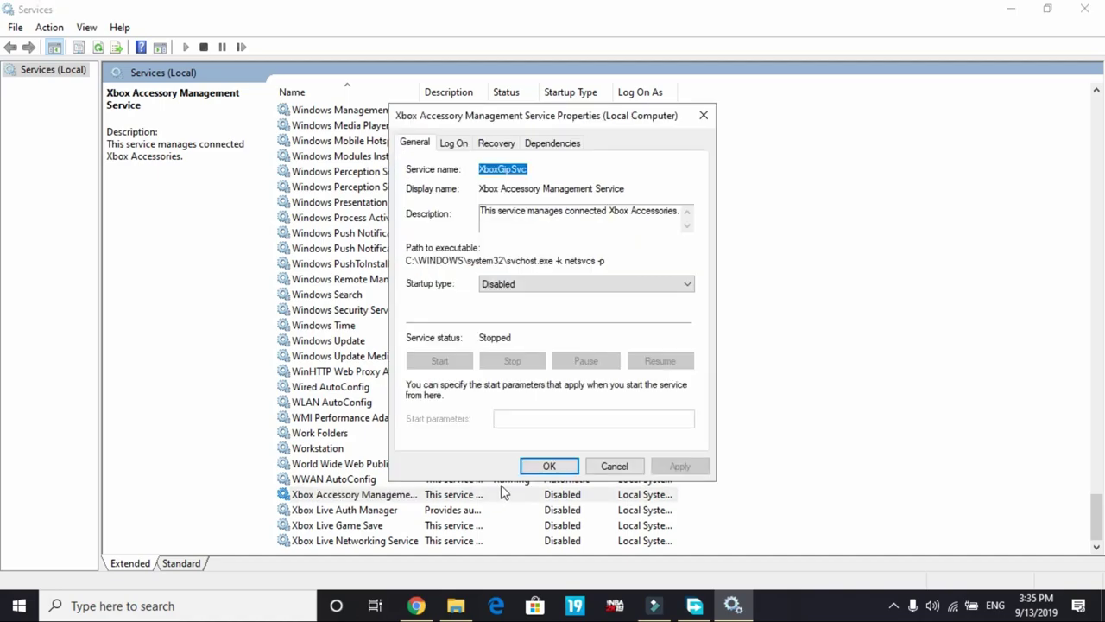
left_click(525, 463)
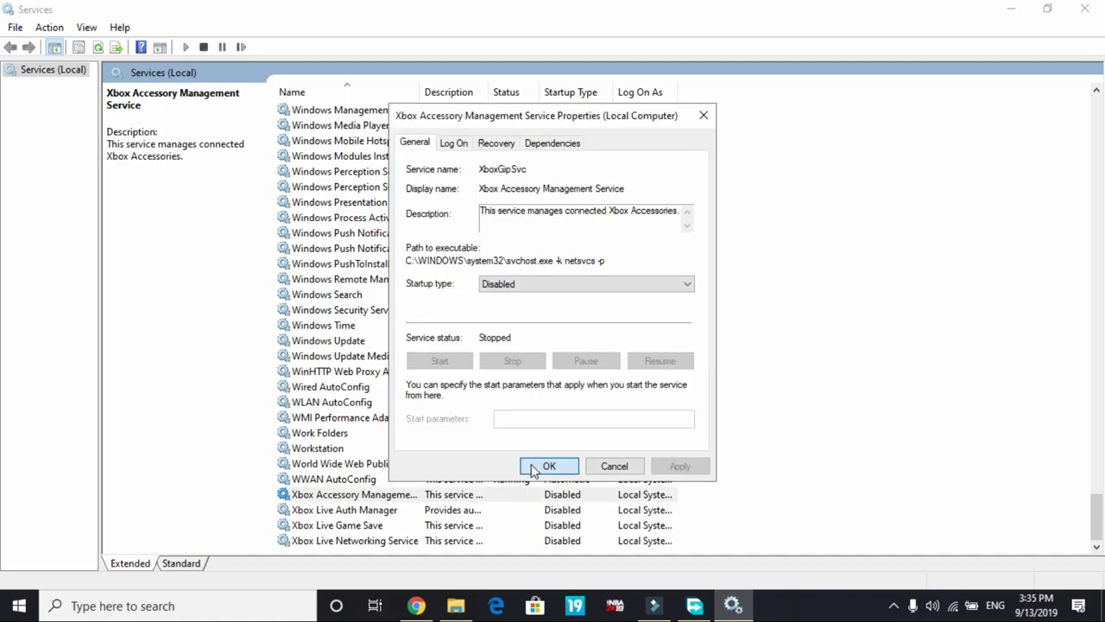
right_click(444, 499)
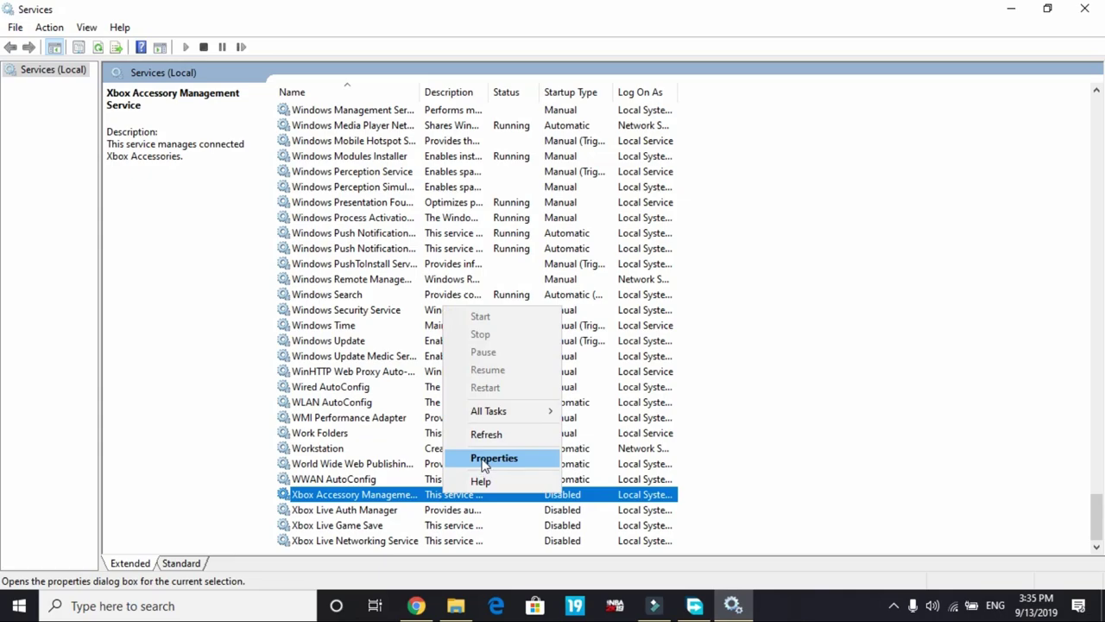
left_click(485, 458)
- Set its startup type to Disabled, apply, and close the dialog
left_click(520, 286)
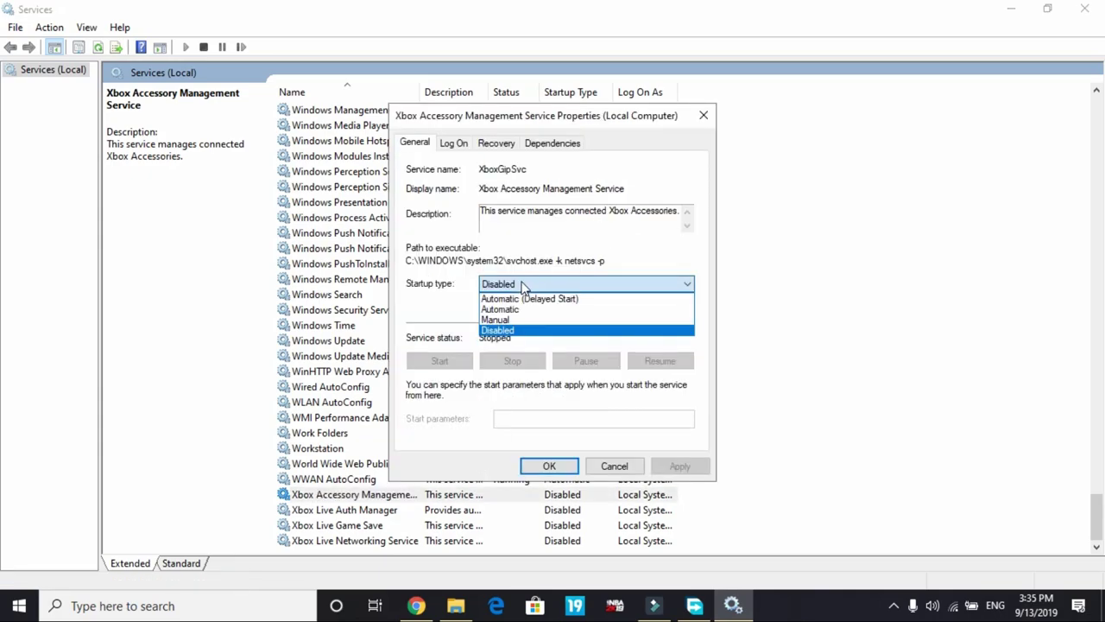
left_click(505, 310)
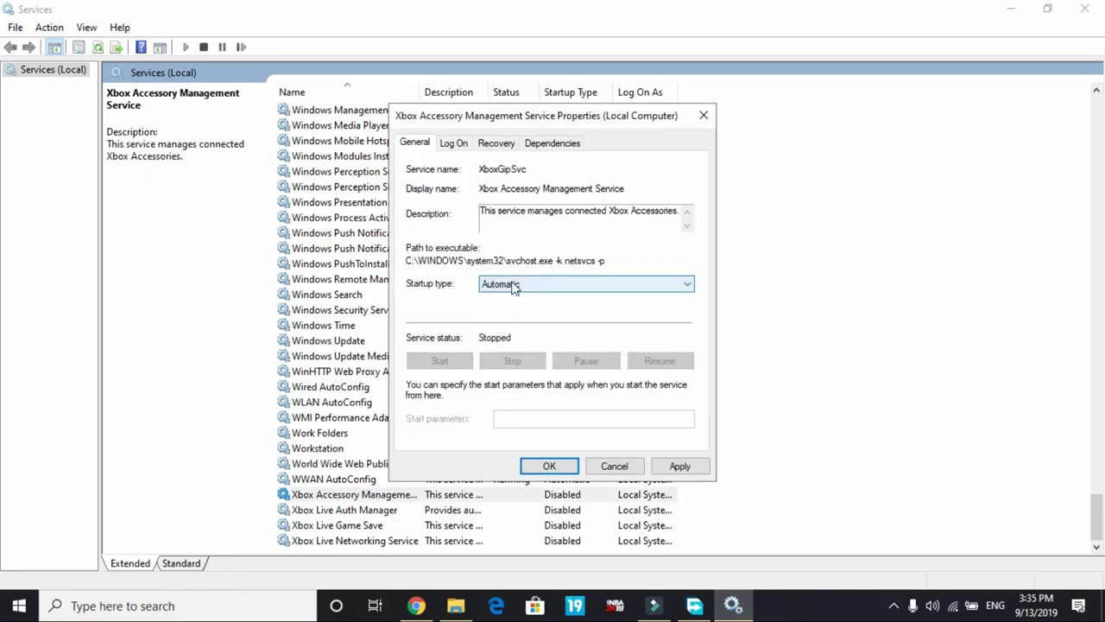
left_click(512, 284)
left_click(520, 319)
left_click(512, 286)
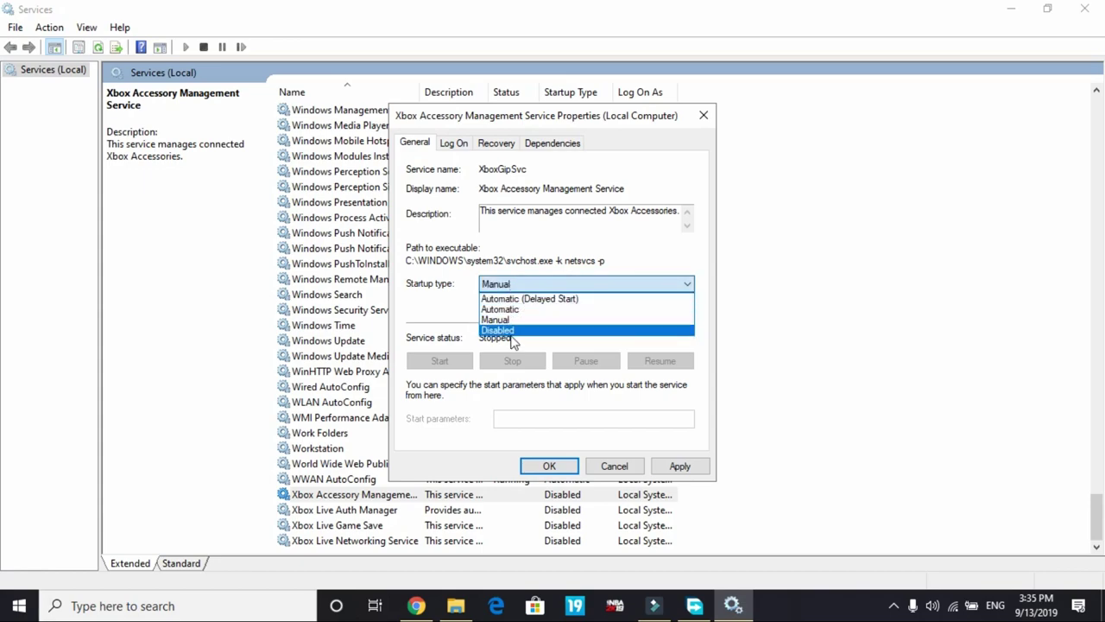
left_click(509, 329)
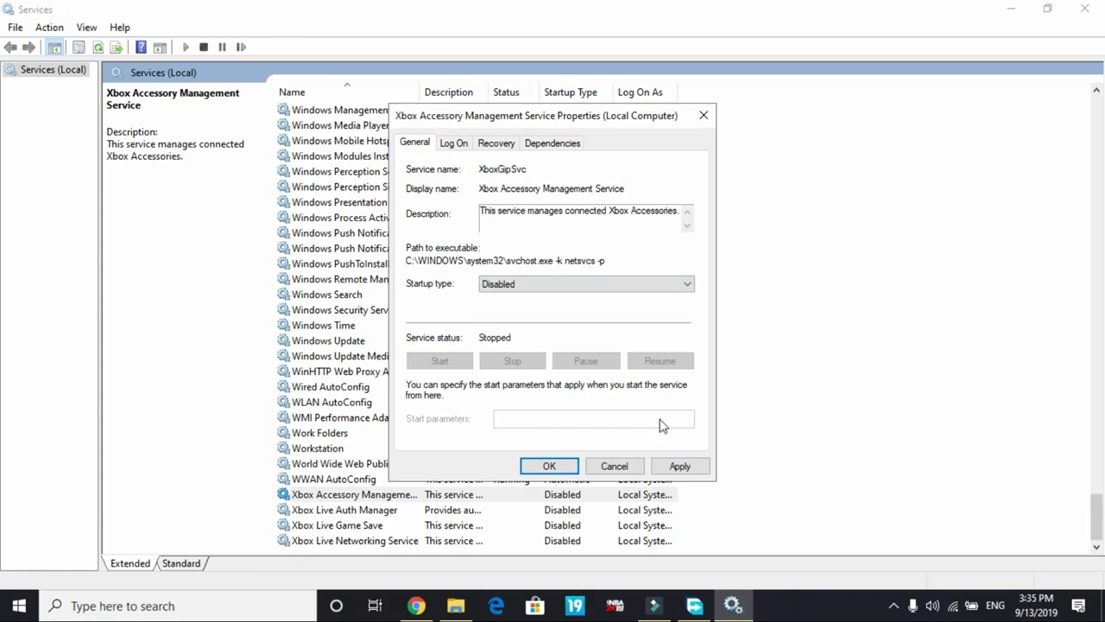
left_click(680, 468)
left_click(551, 471)
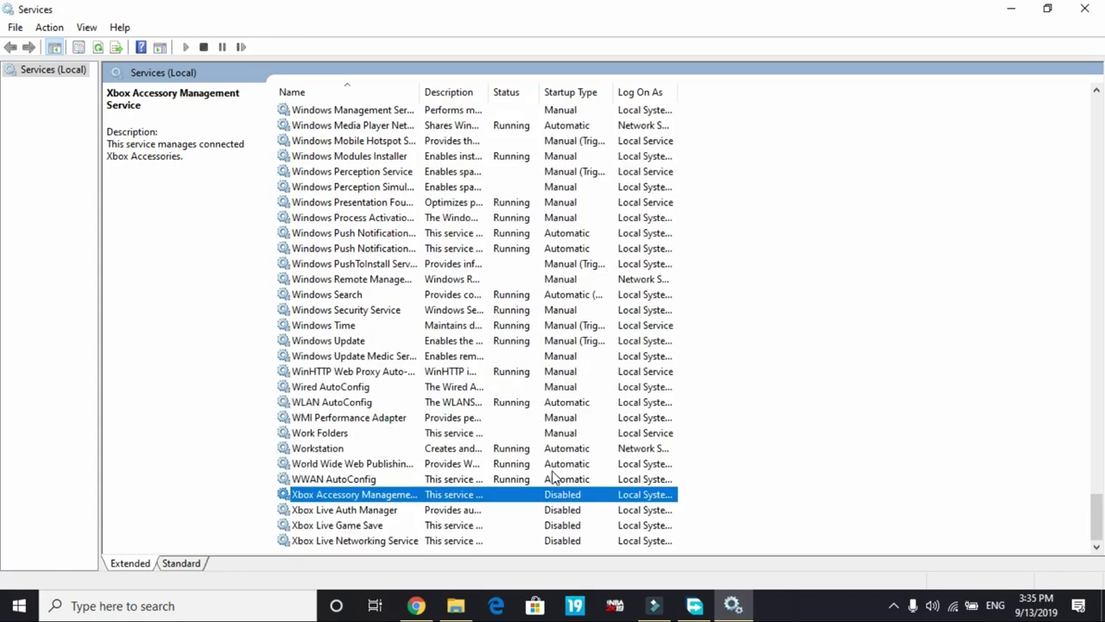
- Check that Xbox Live Auth Manager, Game Save and Networking services stay Disabled
double_click(433, 510)
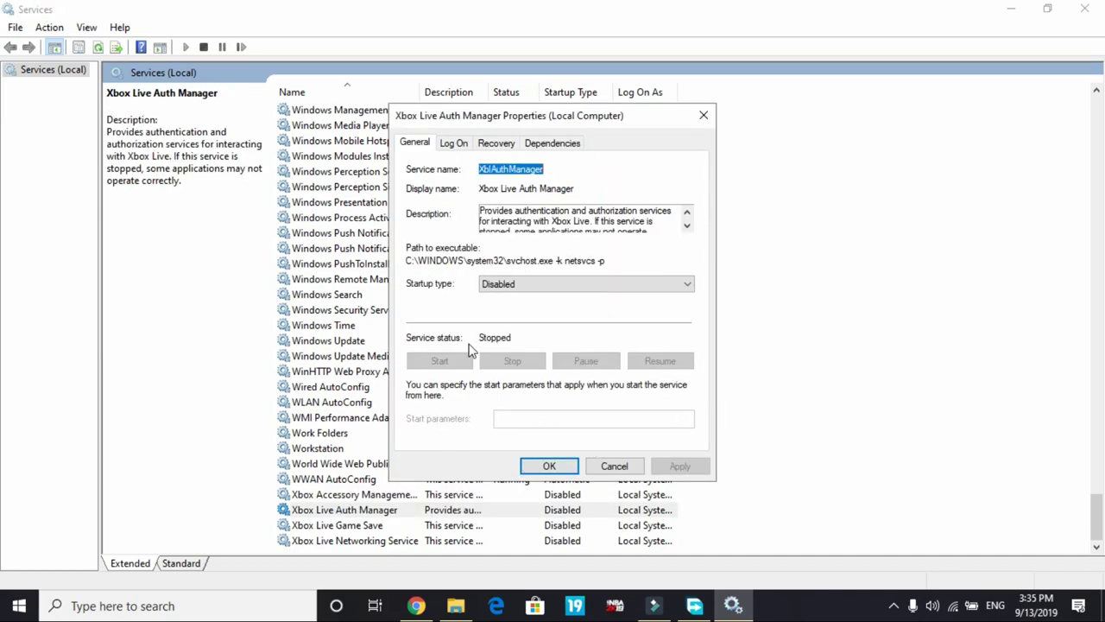
left_click(524, 287)
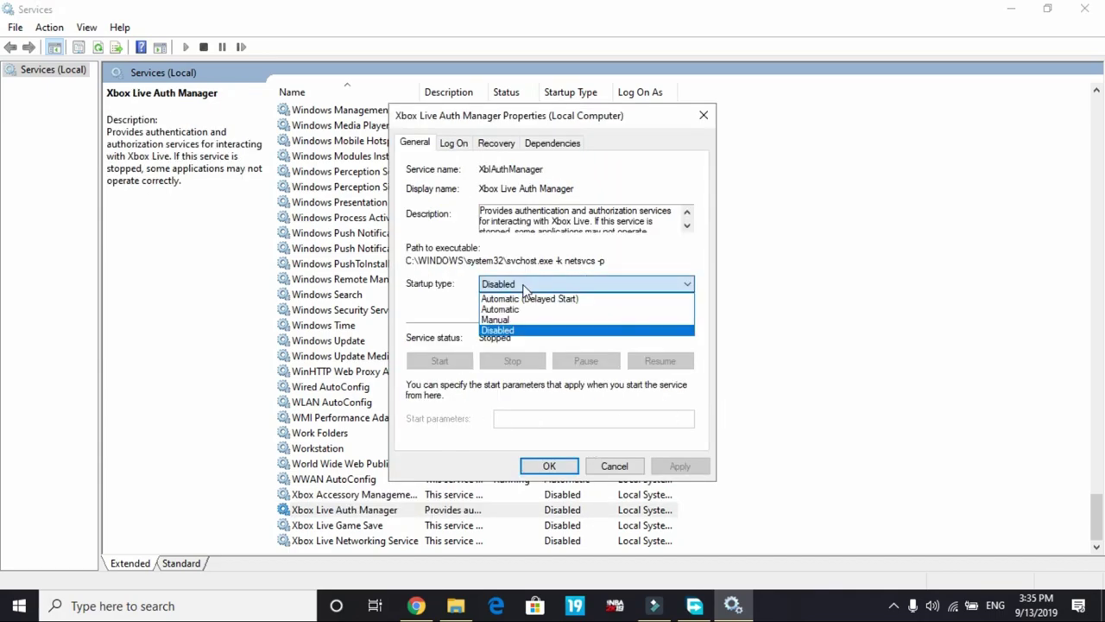
left_click(524, 286)
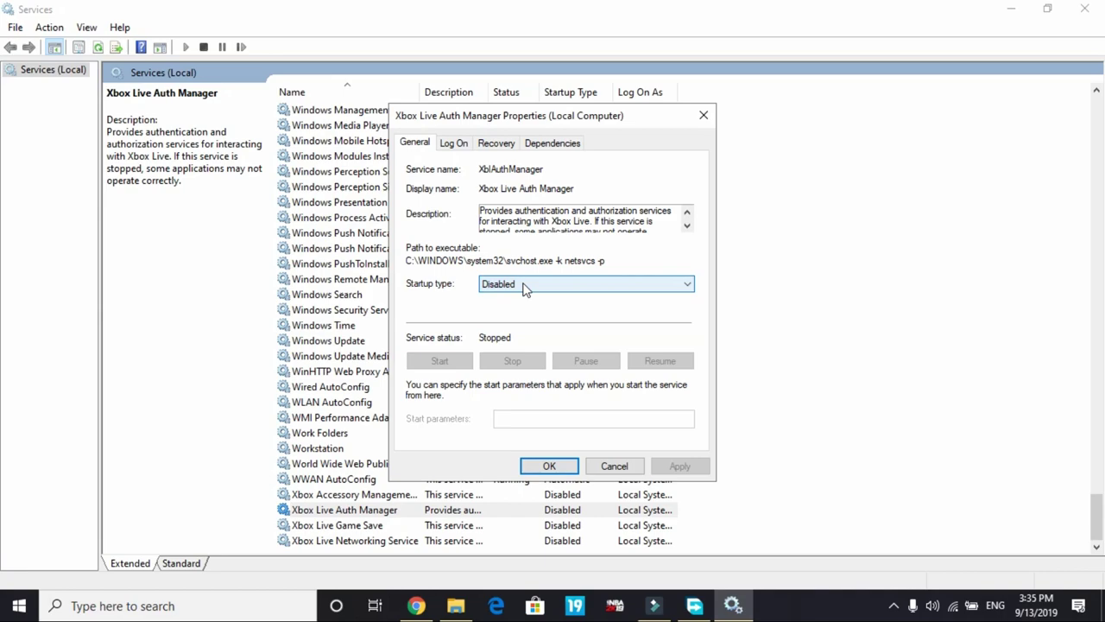
left_click(566, 465)
double_click(387, 527)
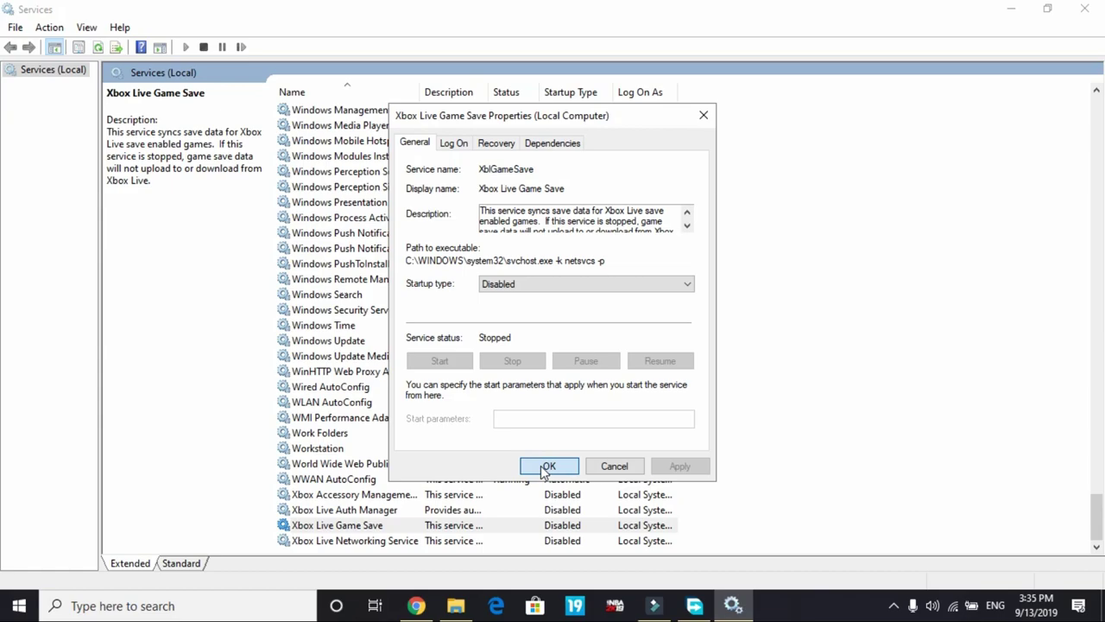
left_click(539, 466)
double_click(393, 541)
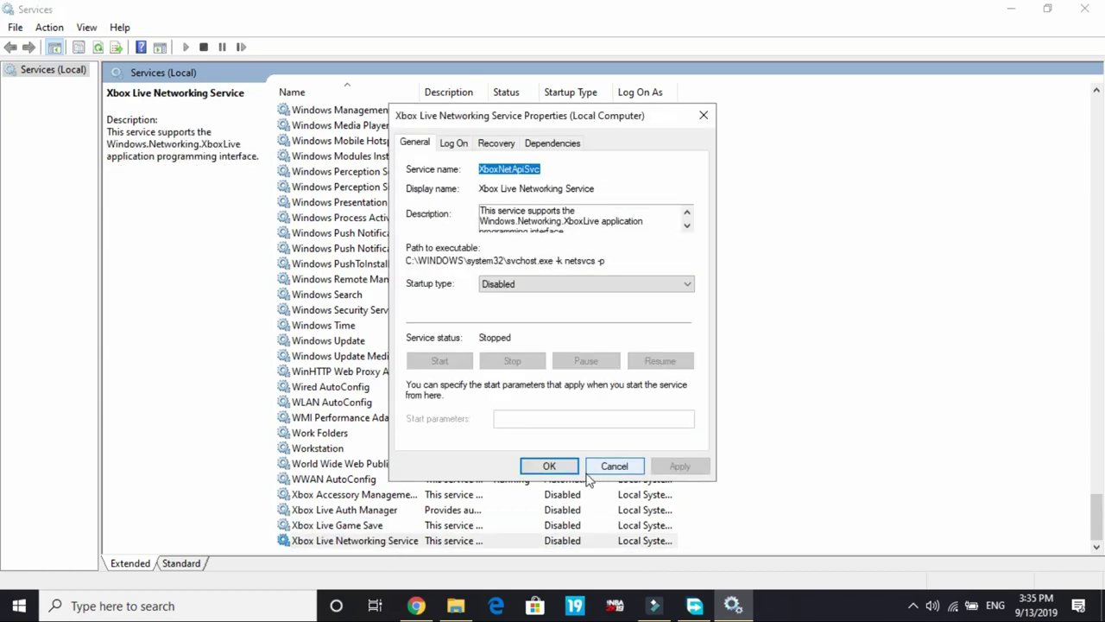
left_click(551, 465)
- Set the Fax service startup type to Disabled, then close Services
scroll(557, 478, "up", 20)
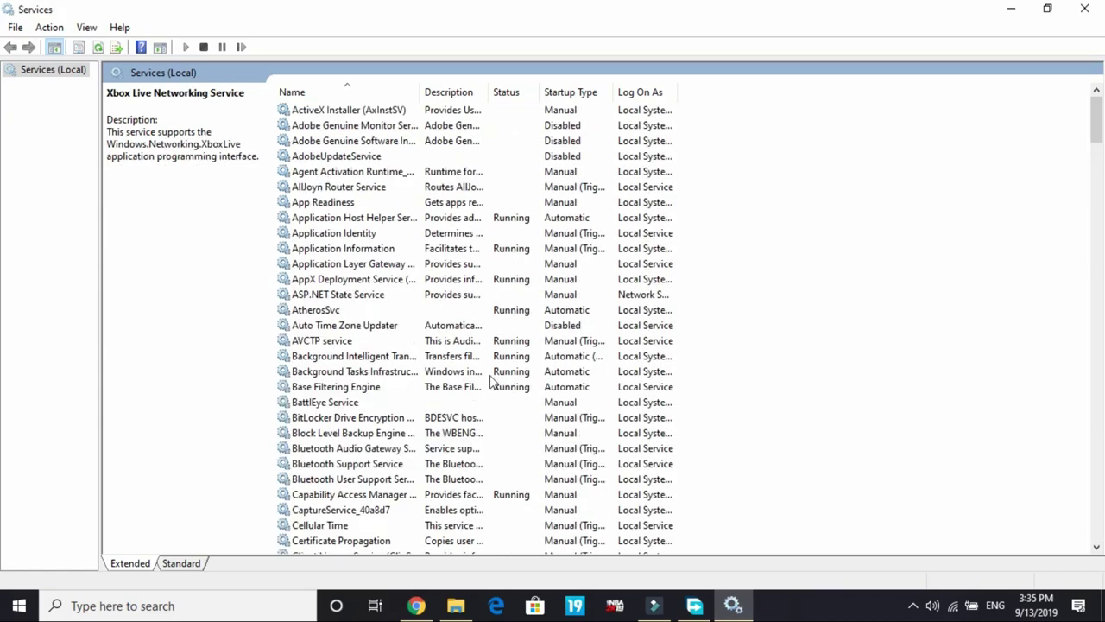
left_click(493, 383)
key("f")
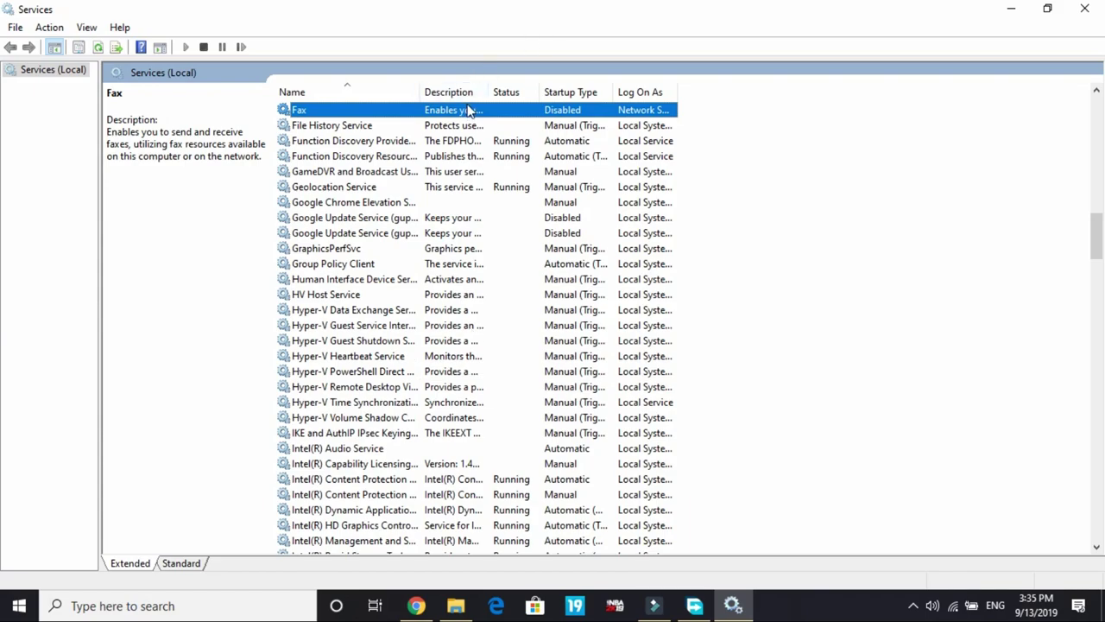
left_click(582, 284)
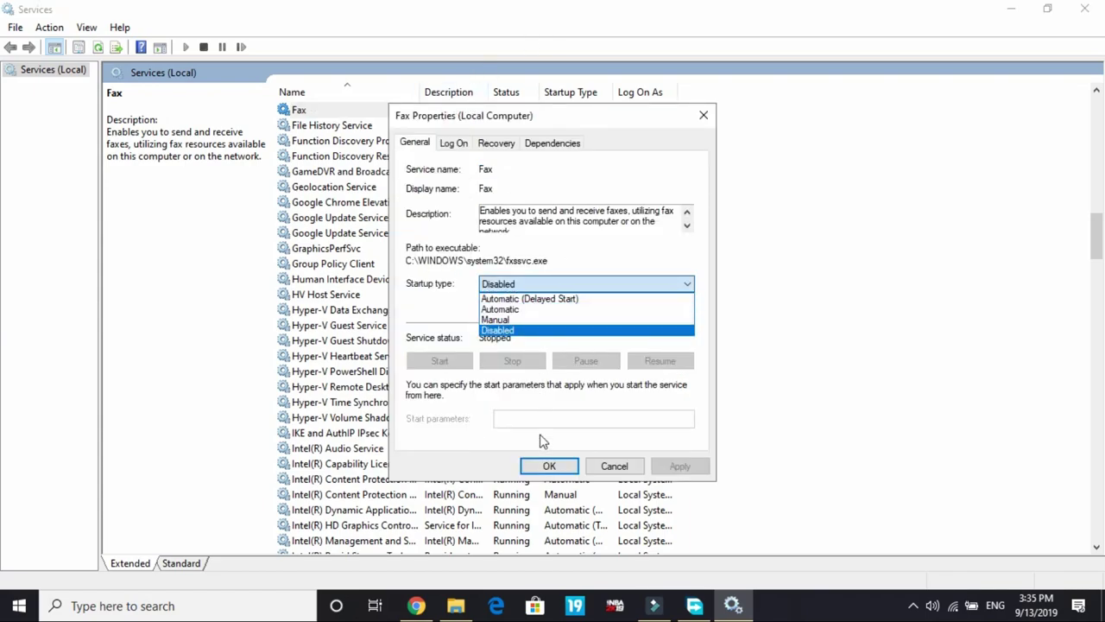
left_click(507, 332)
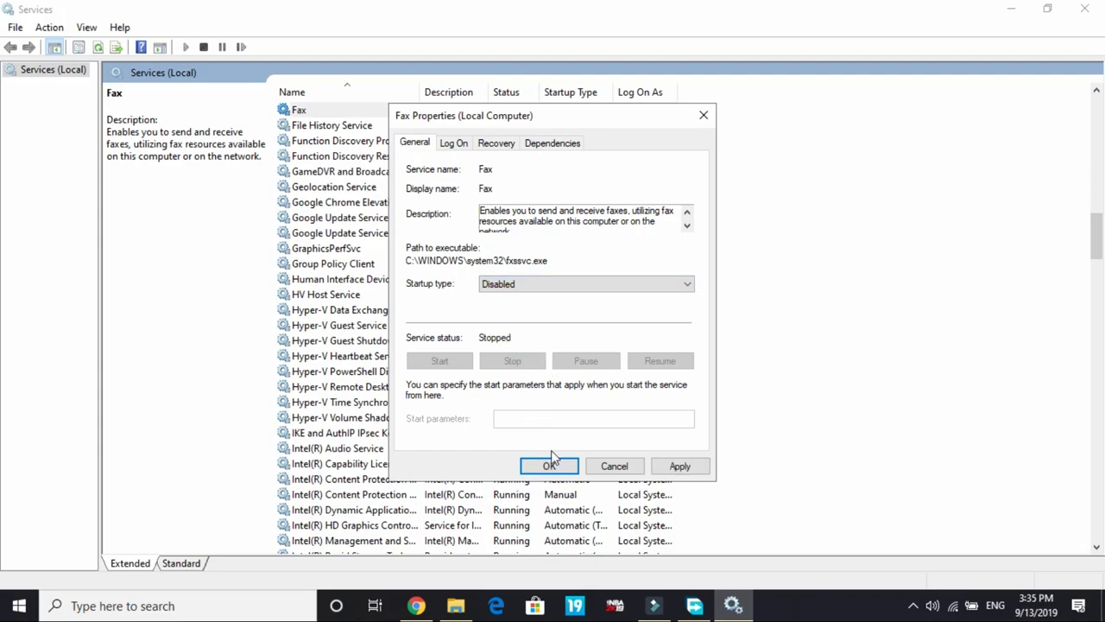
left_click(549, 466)
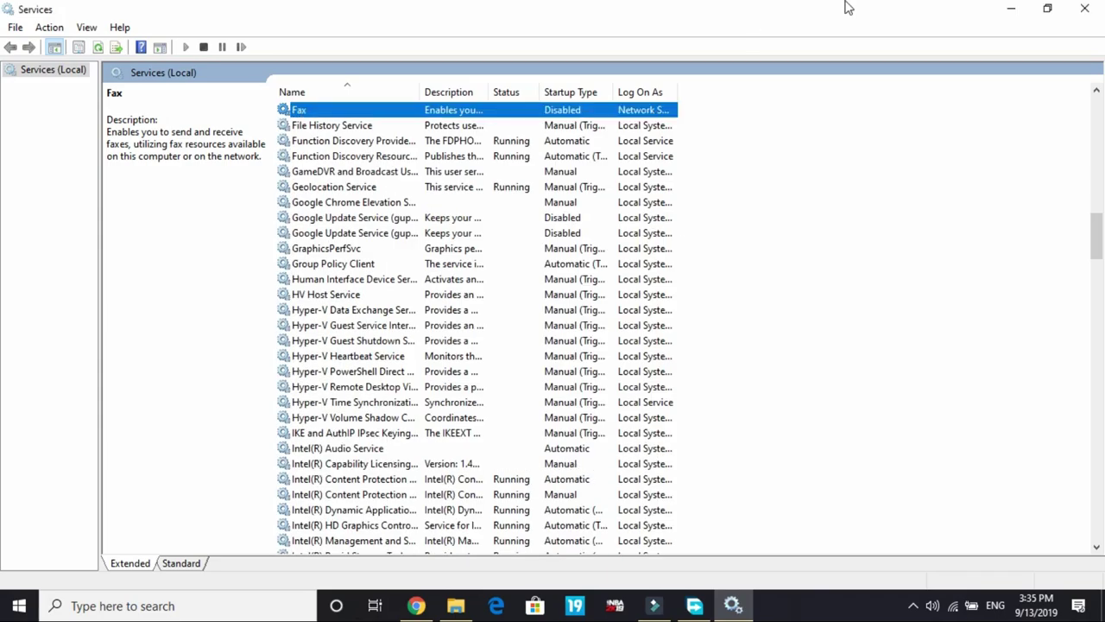
left_click(1085, 10)
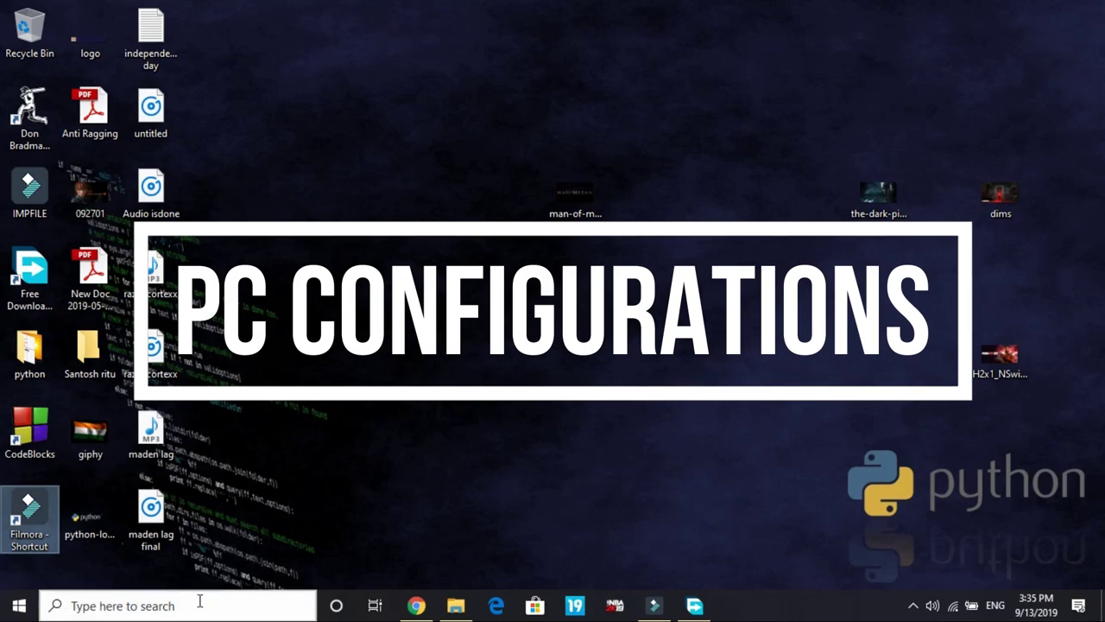
- Open the Run dialog and run msconfig
left_click(164, 606)
type("run")
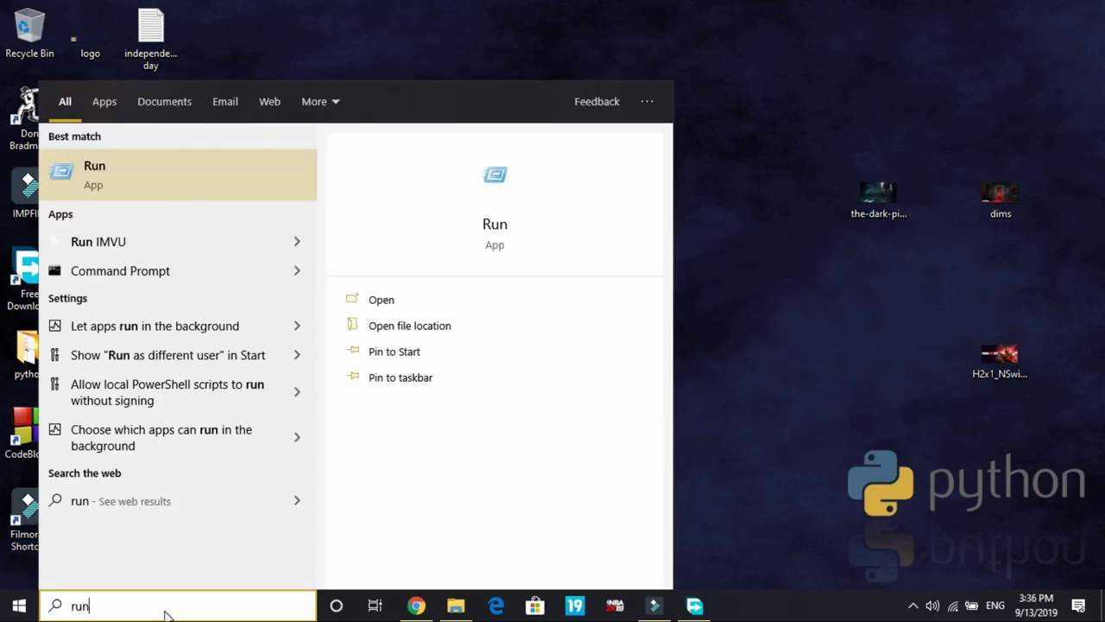
key("Return")
type("m")
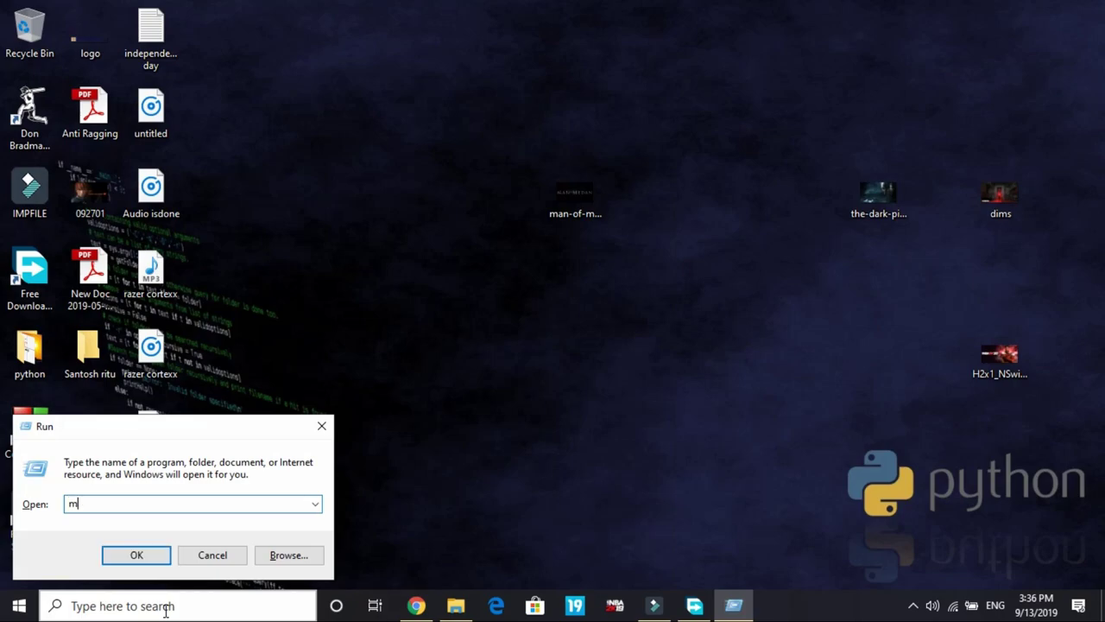
type("sconfig")
key("Return")
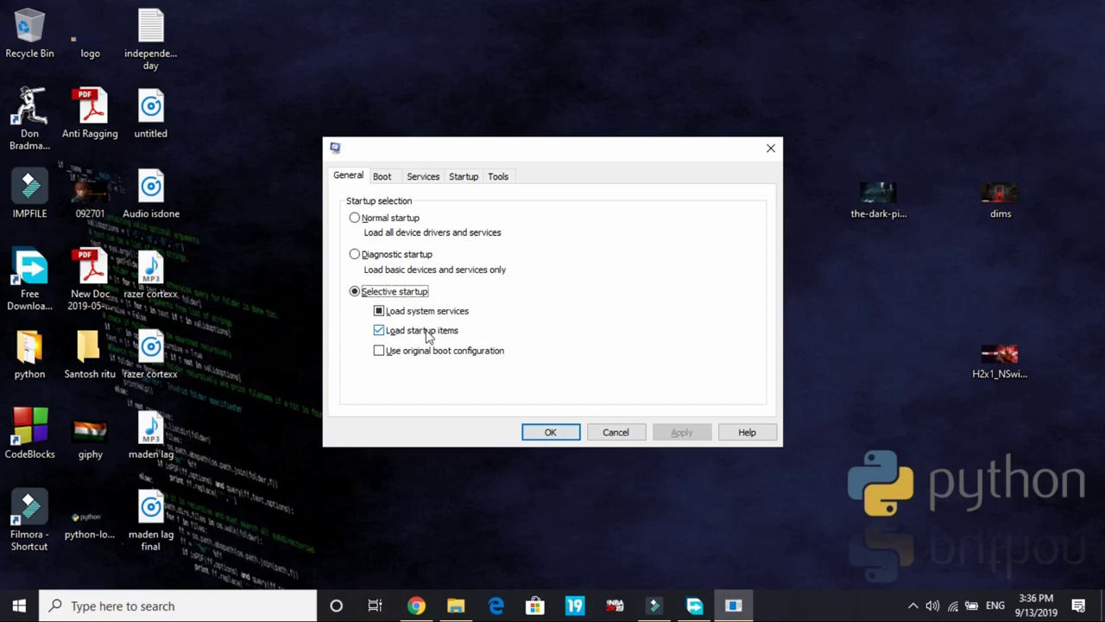
- On the Boot tab, enter 0 in the Timeout box and enable No GUI boot
left_click(382, 177)
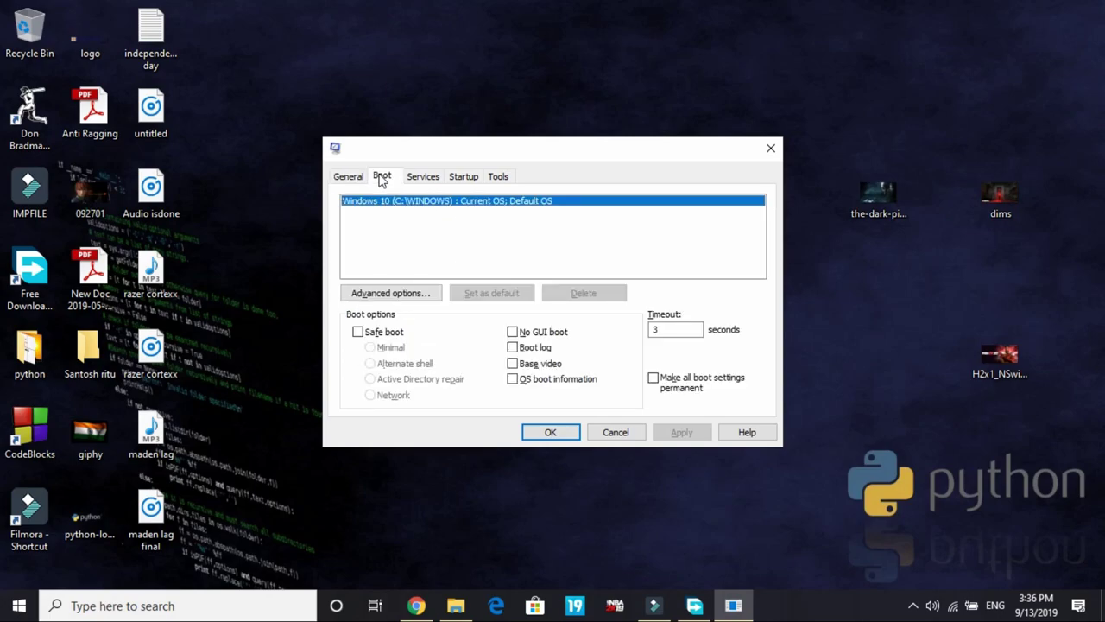
left_click(686, 327)
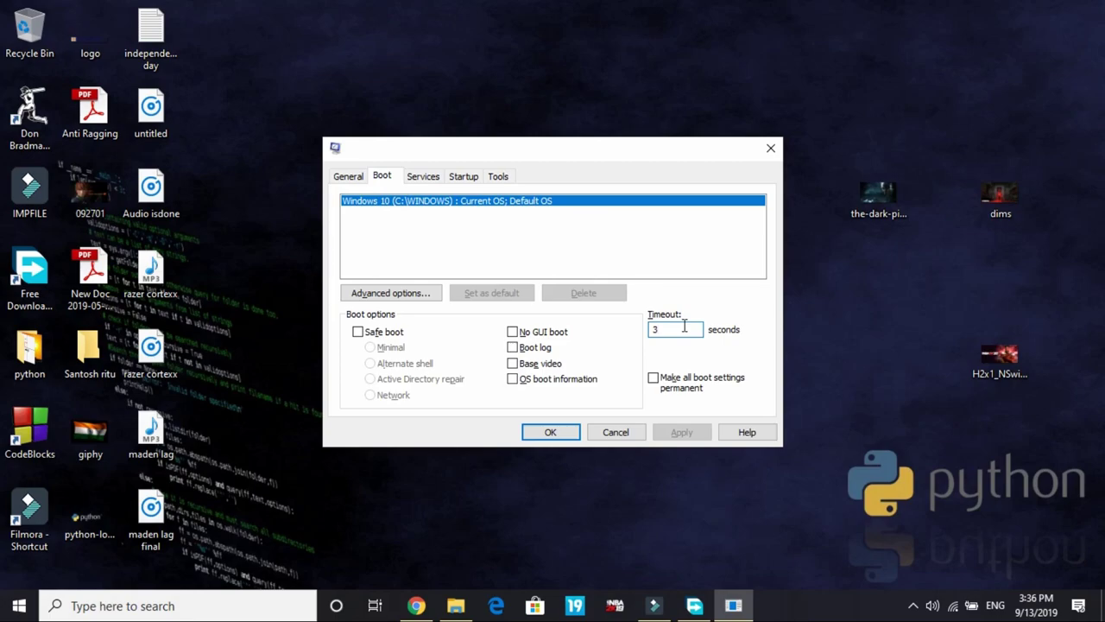
type("0")
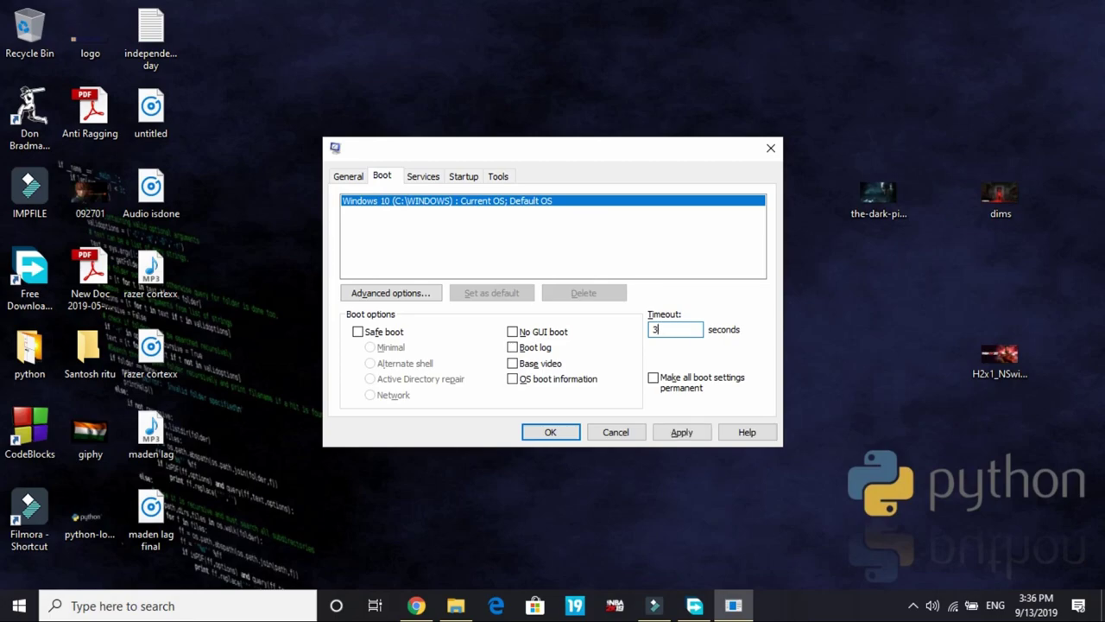
left_click(531, 336)
left_click(439, 173)
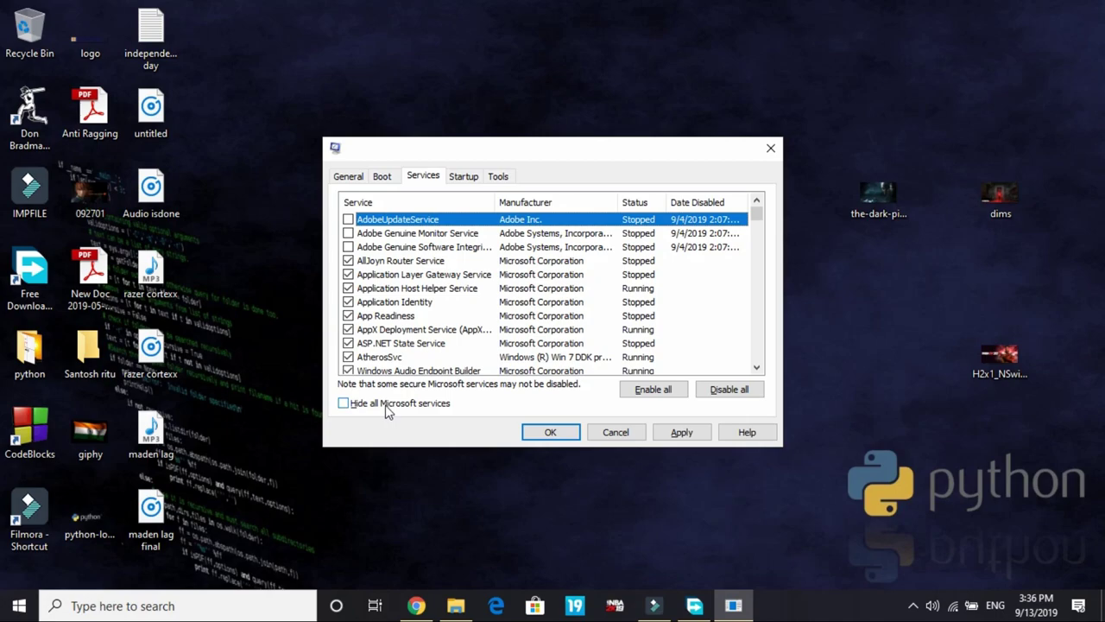
- Hide all Microsoft services and review the third-party ones, leaving Adobe Genuine Monitor Service unchanged
left_click(351, 407)
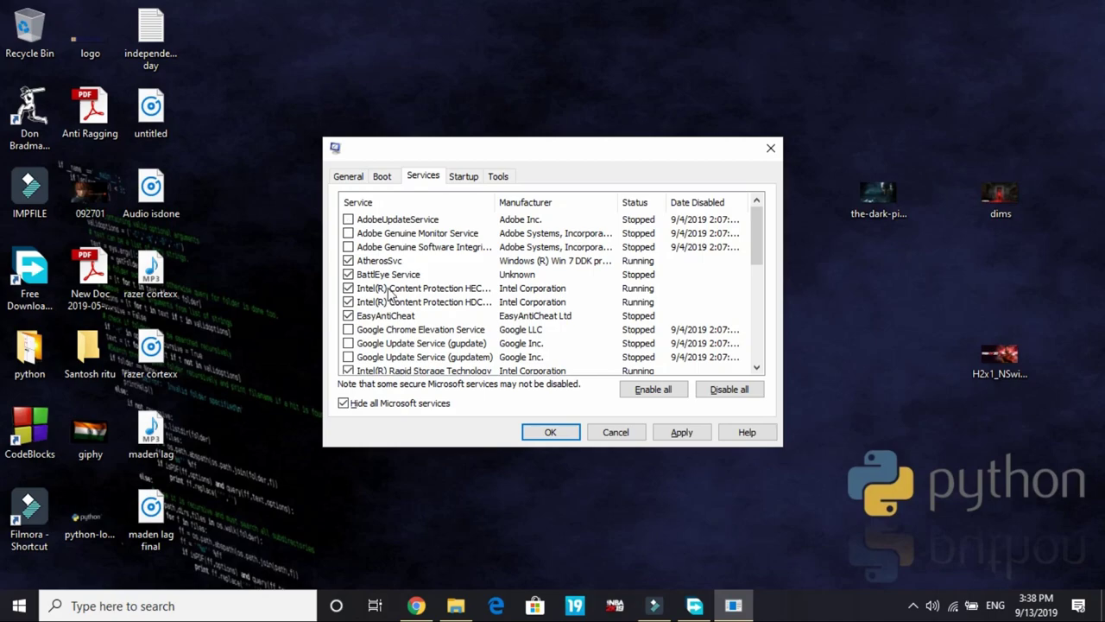
scroll(389, 291, "down", 10)
scroll(389, 292, "up", 10)
left_click(348, 233)
left_click(348, 233)
scroll(384, 361, "down", 2)
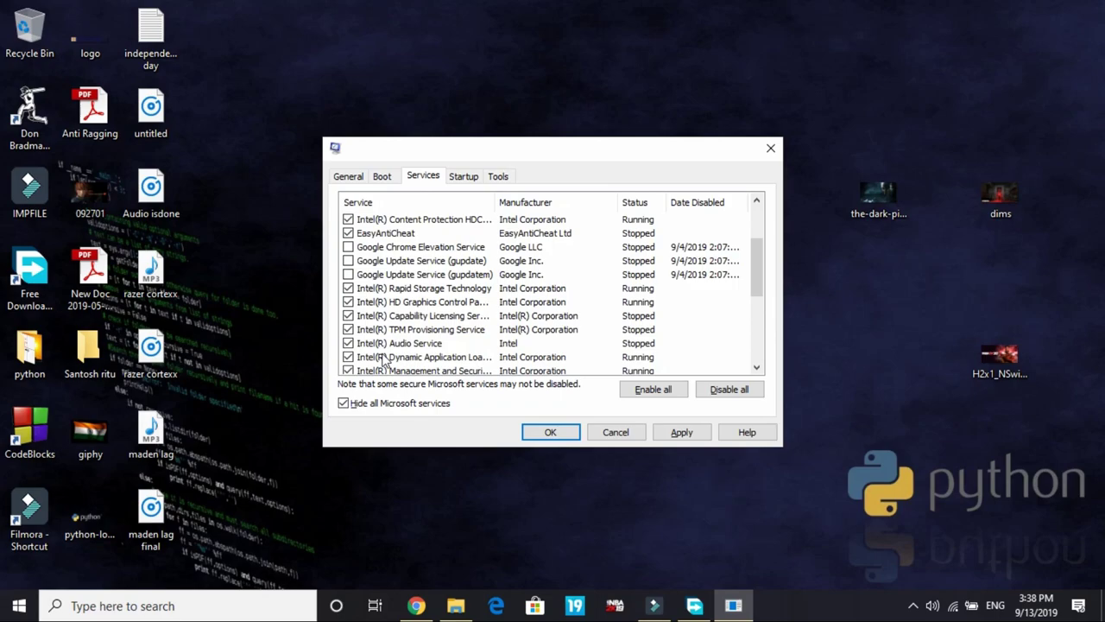
left_click(385, 357)
scroll(384, 360, "down", 2)
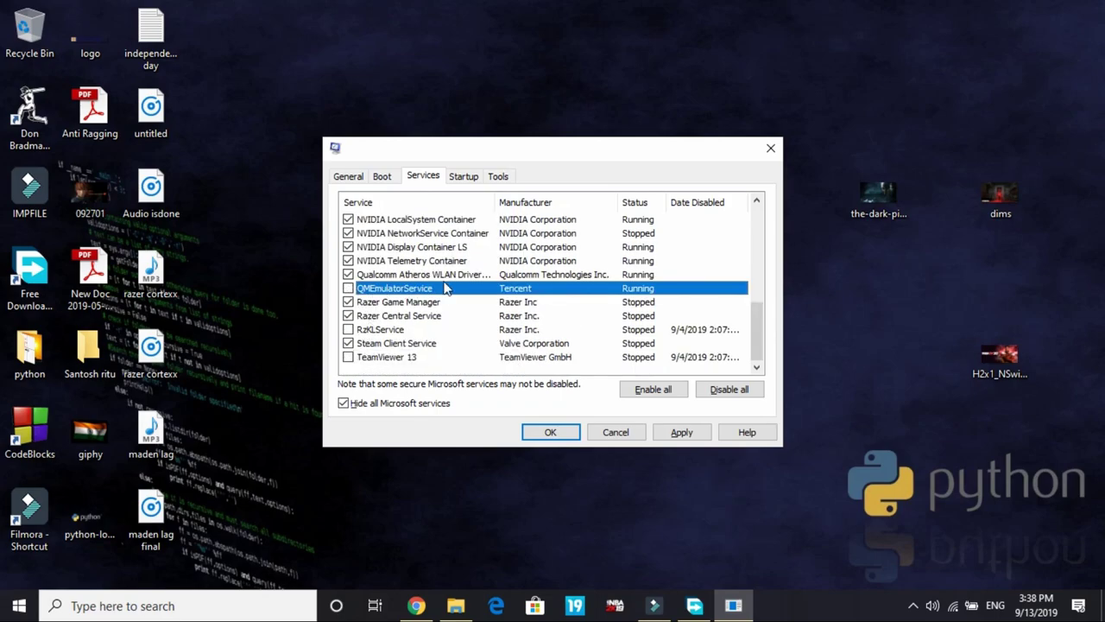
scroll(462, 284, "up", 3)
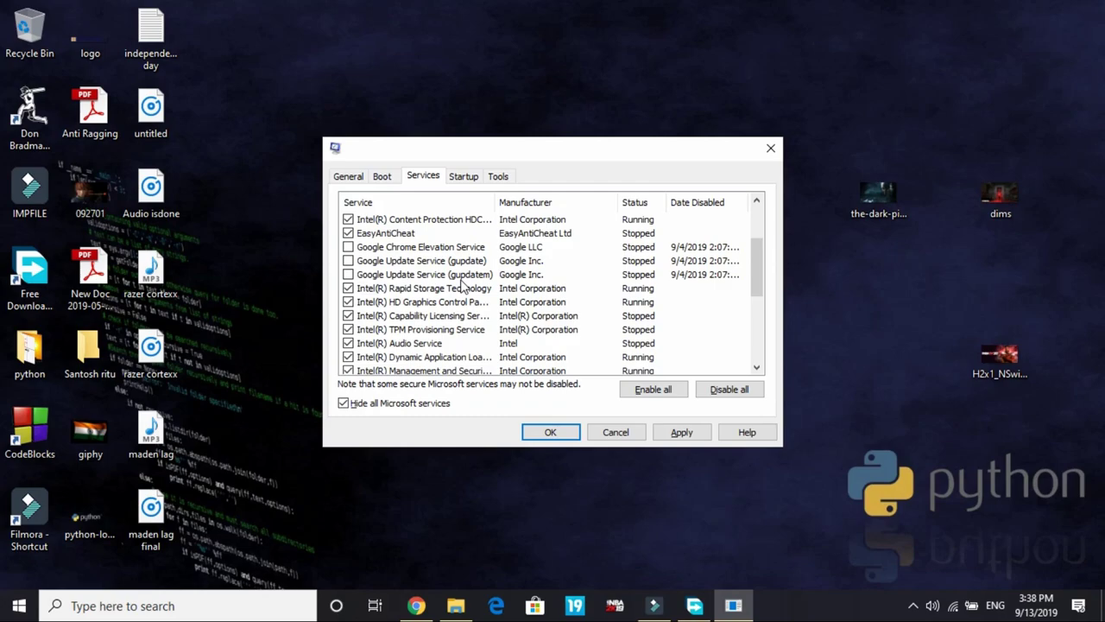
left_click(467, 179)
- Review Task Manager's startup apps, including Wondershare Studio and Adobe Creative Cloud, then close it
left_click(569, 224)
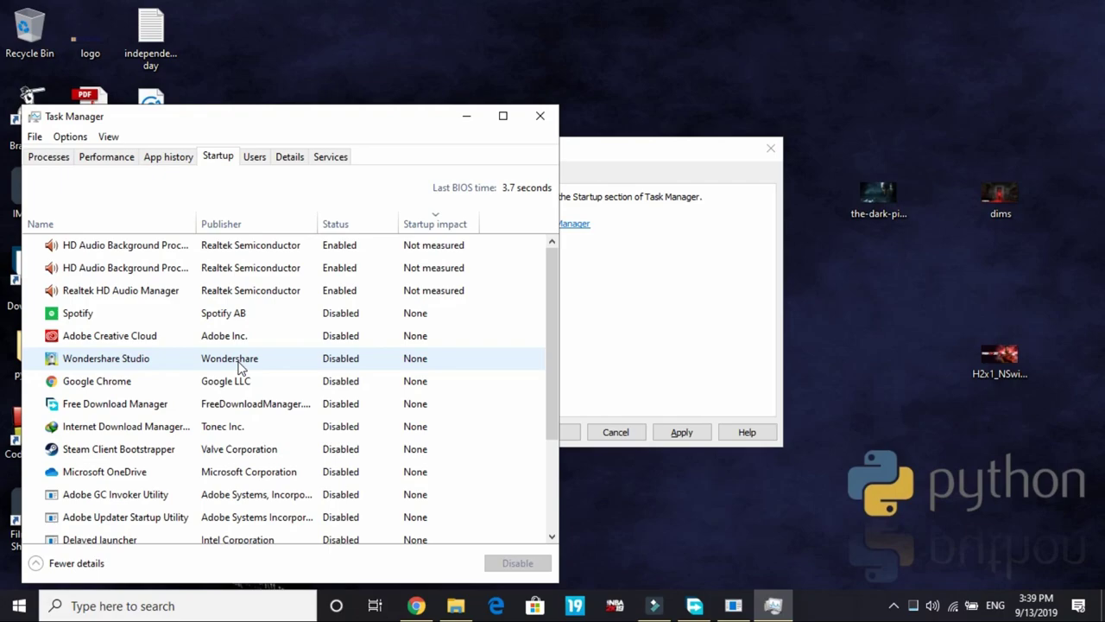
scroll(241, 368, "down", 3)
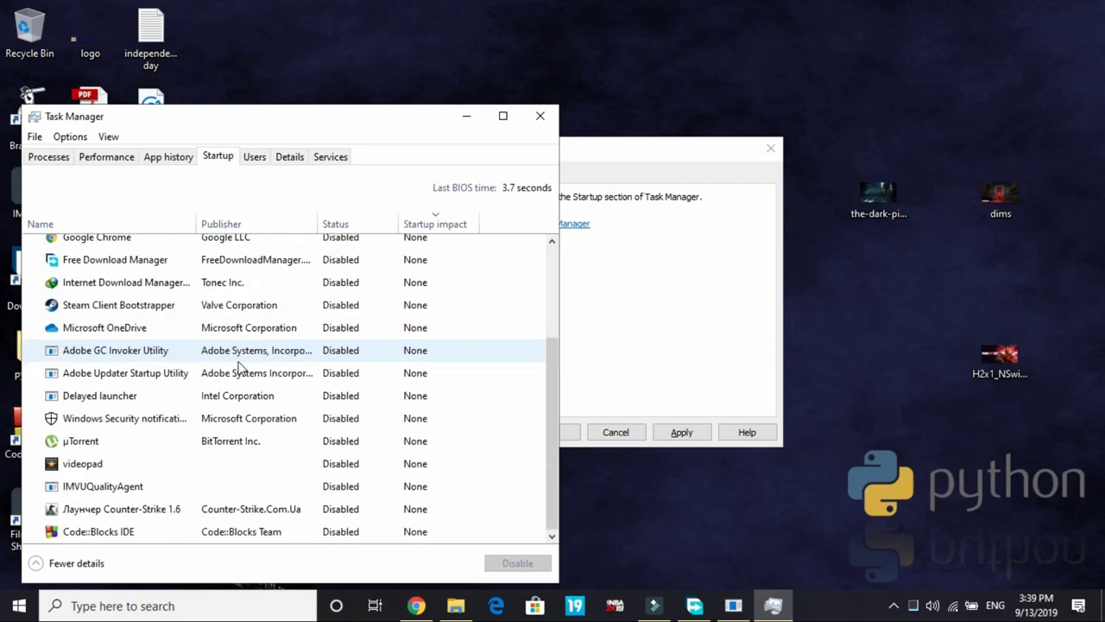
scroll(240, 368, "up", 2)
scroll(241, 368, "down", 3)
scroll(241, 367, "up", 3)
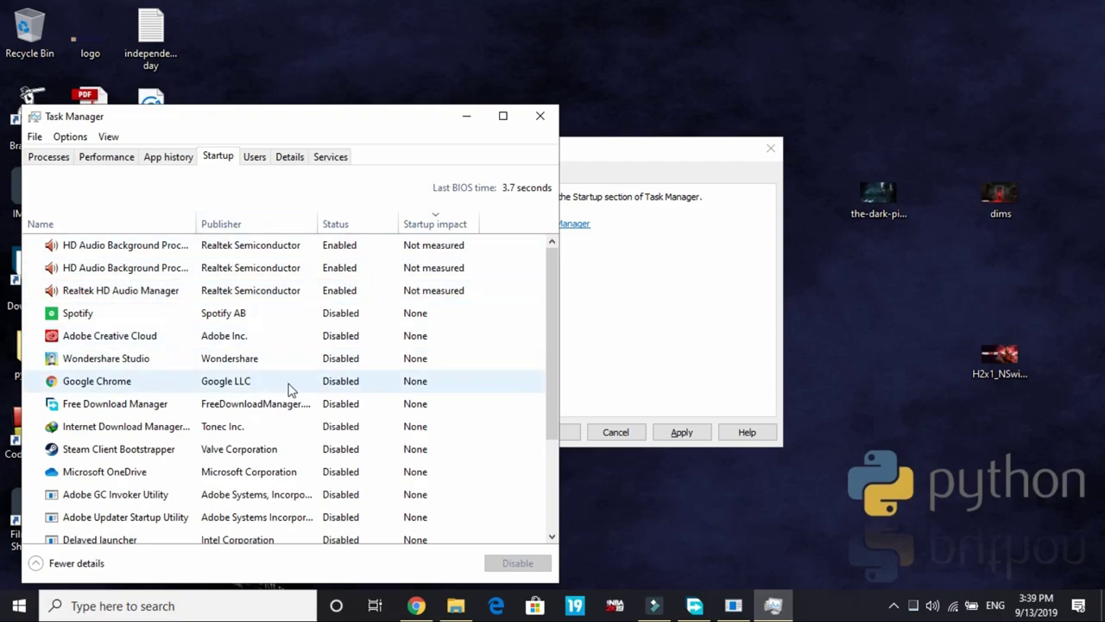
scroll(291, 391, "down", 2)
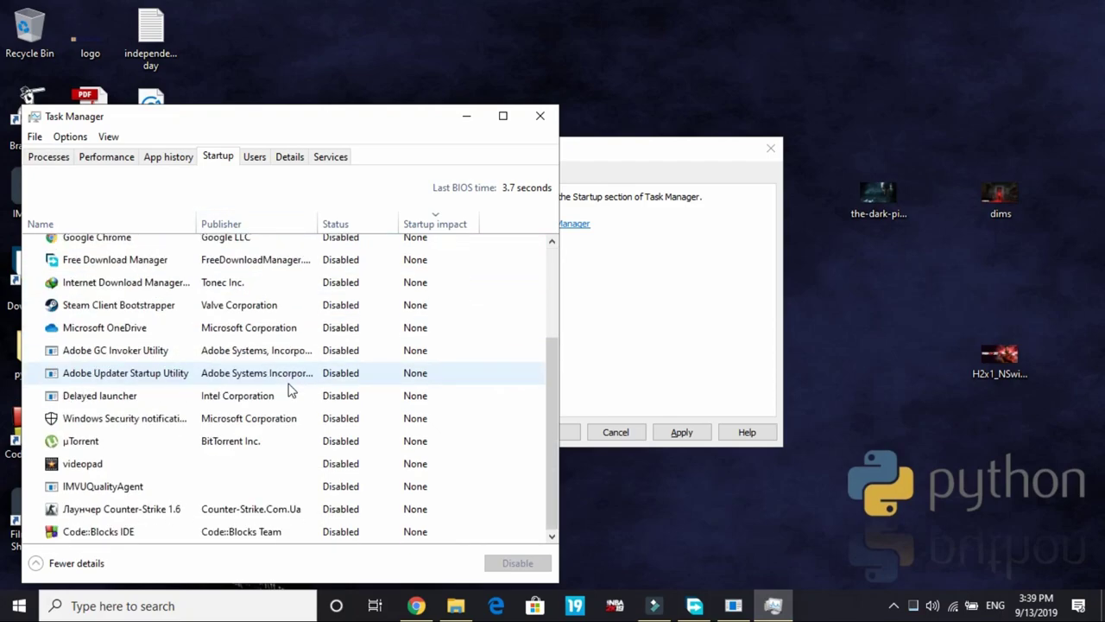
scroll(291, 390, "up", 2)
left_click(131, 362)
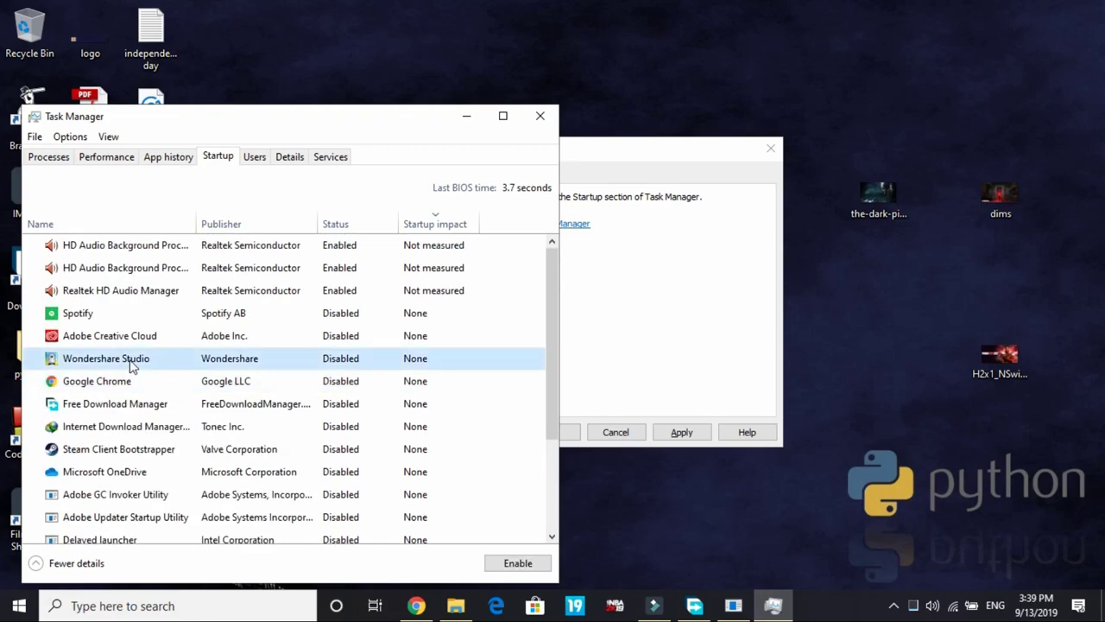
right_click(131, 363)
left_click(240, 342)
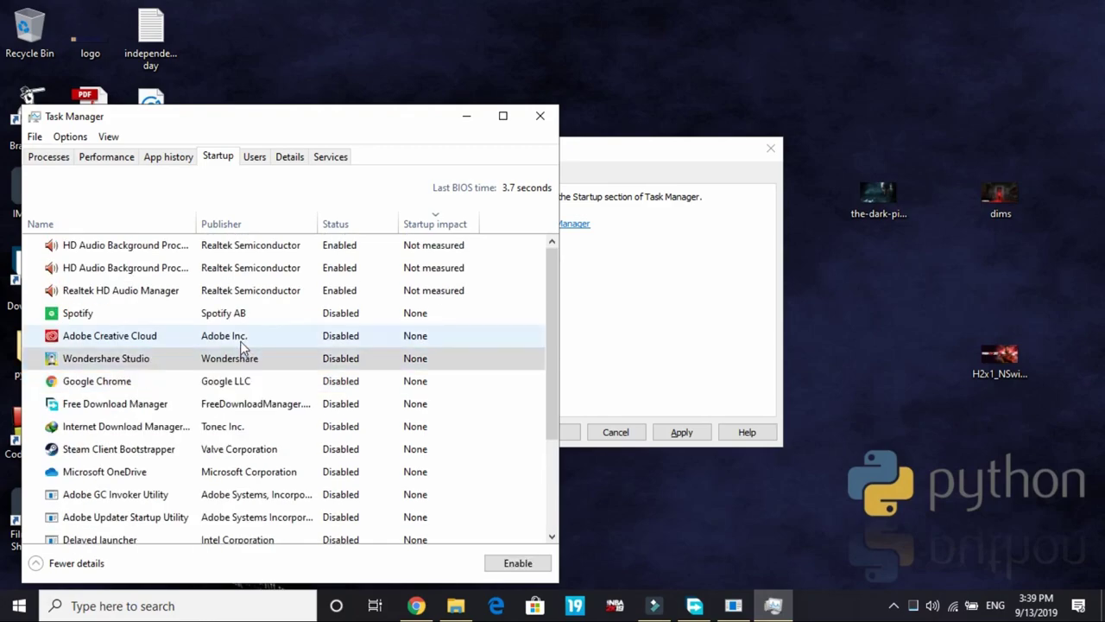
left_click(241, 342)
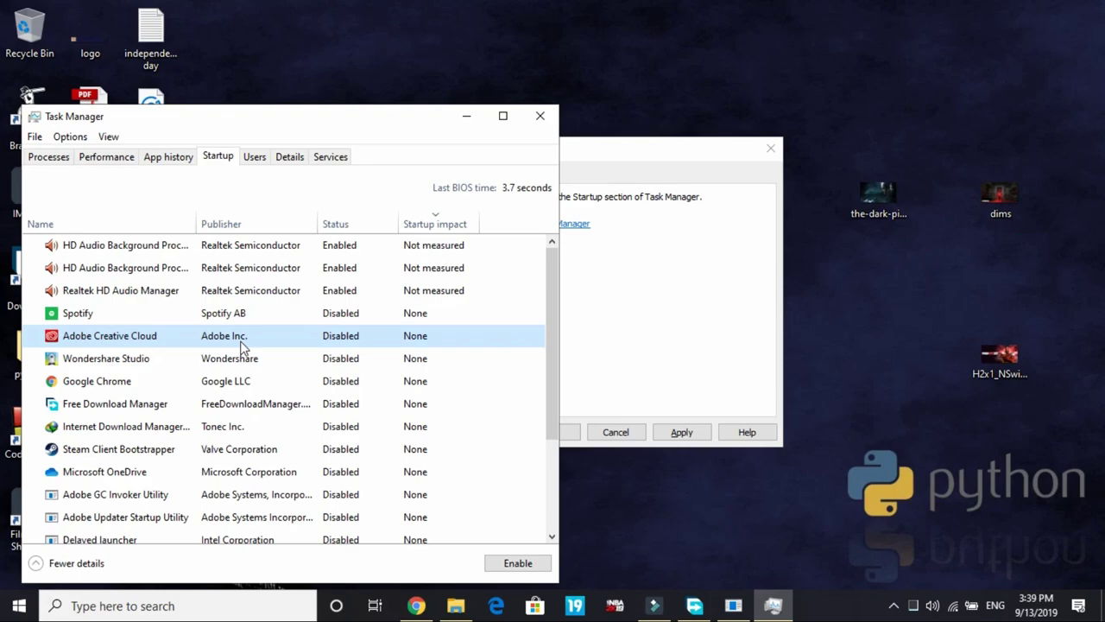
left_click(537, 119)
- Apply and confirm the System Configuration changes, dismissing the restart prompt without restarting
left_click(681, 433)
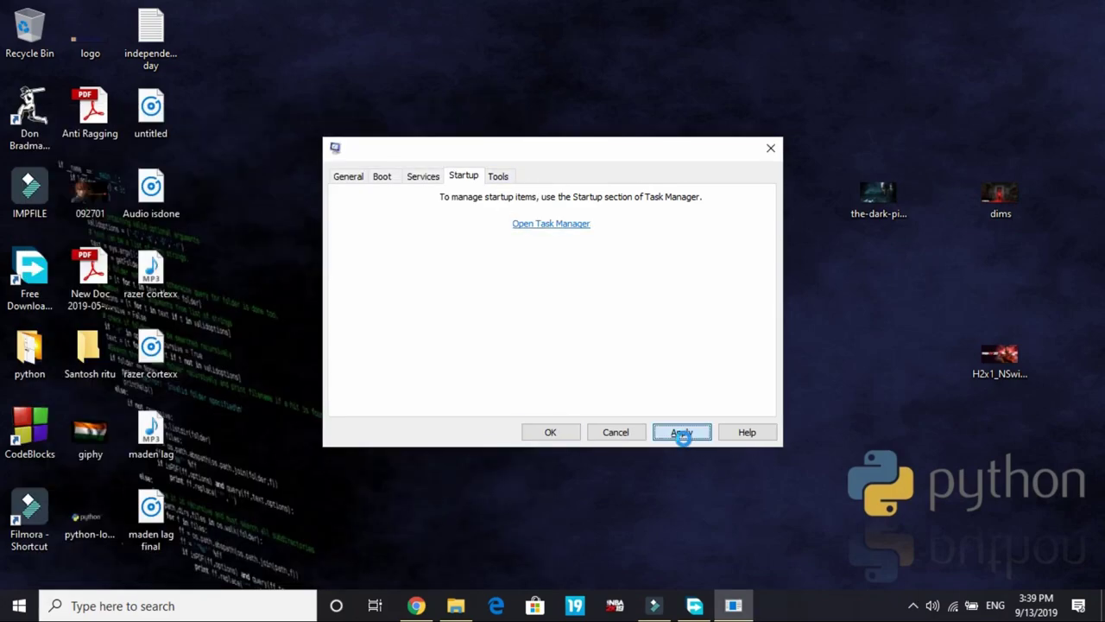
left_click(533, 432)
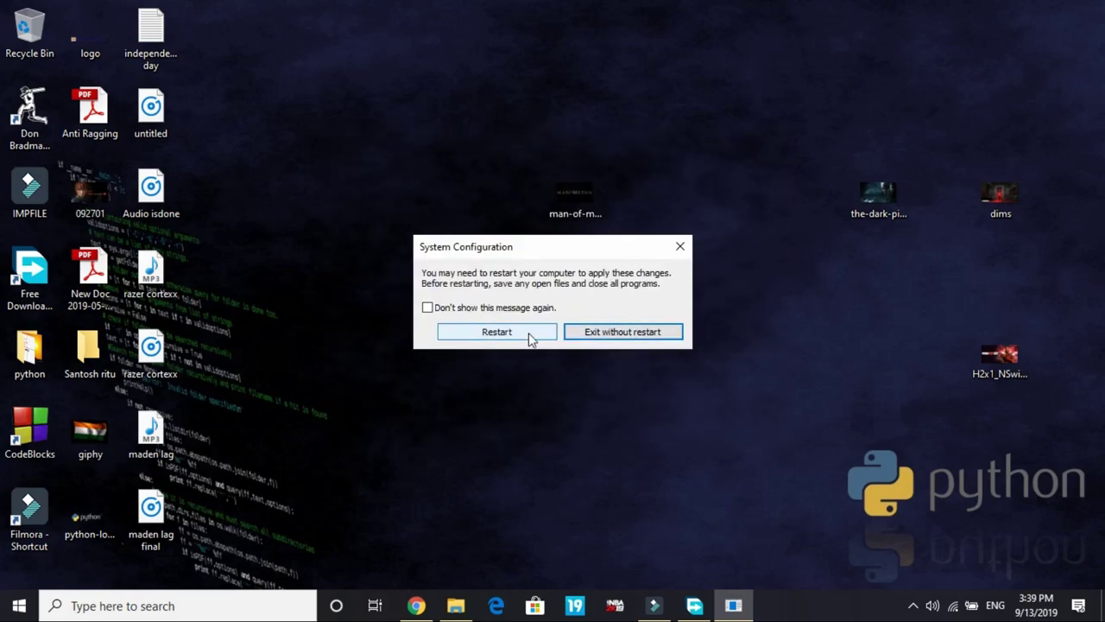
left_click(682, 248)
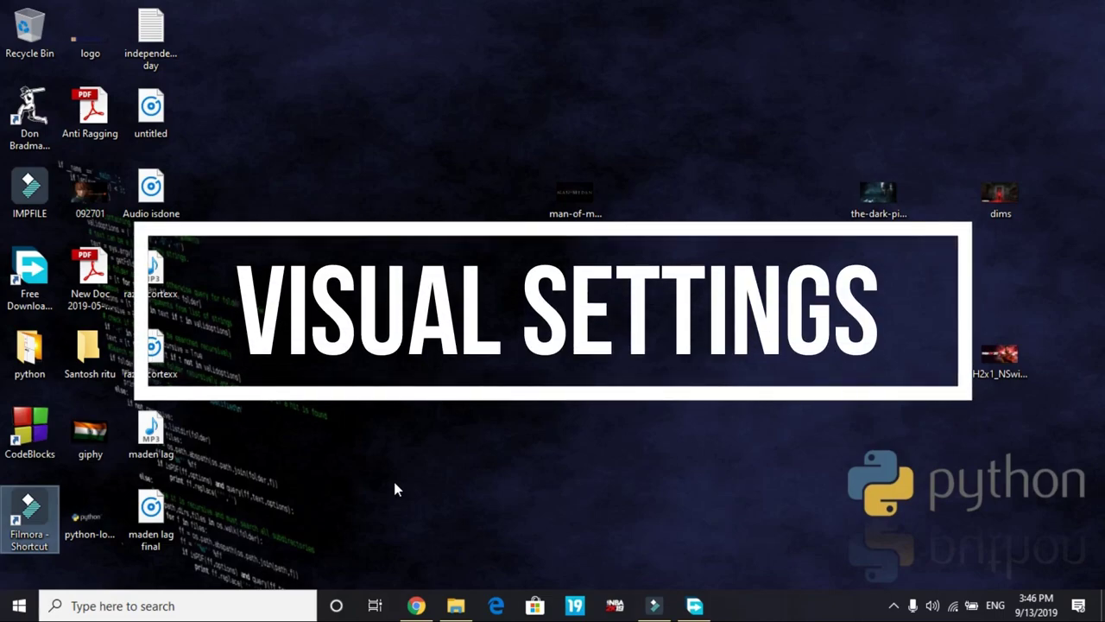
- From File Explorer, open This PC's Properties and then Advanced system settings
left_click(457, 607)
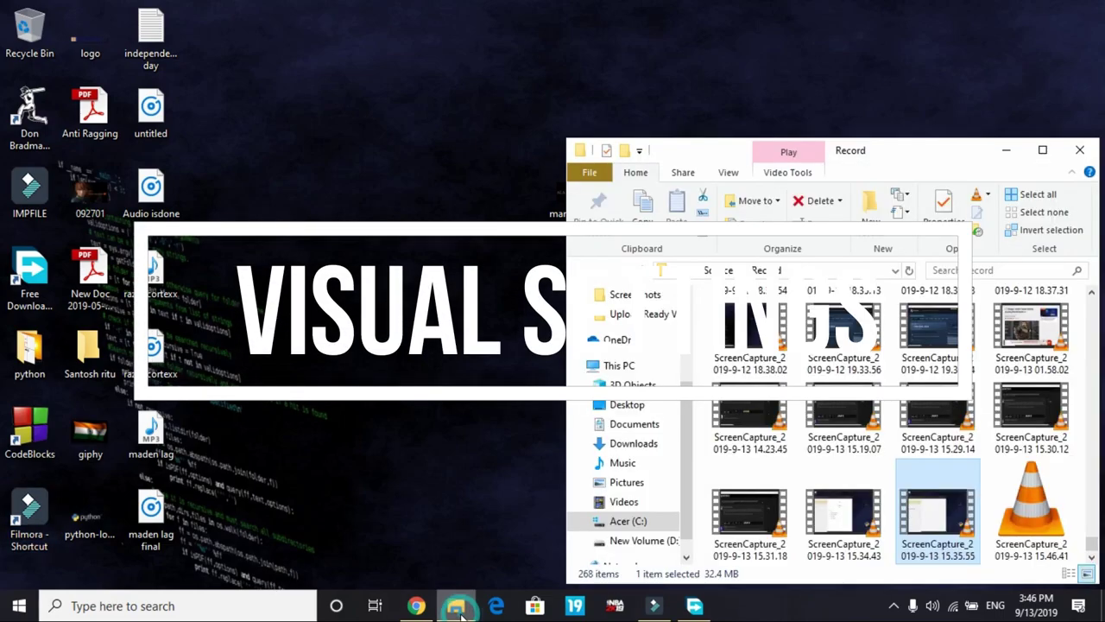
right_click(622, 368)
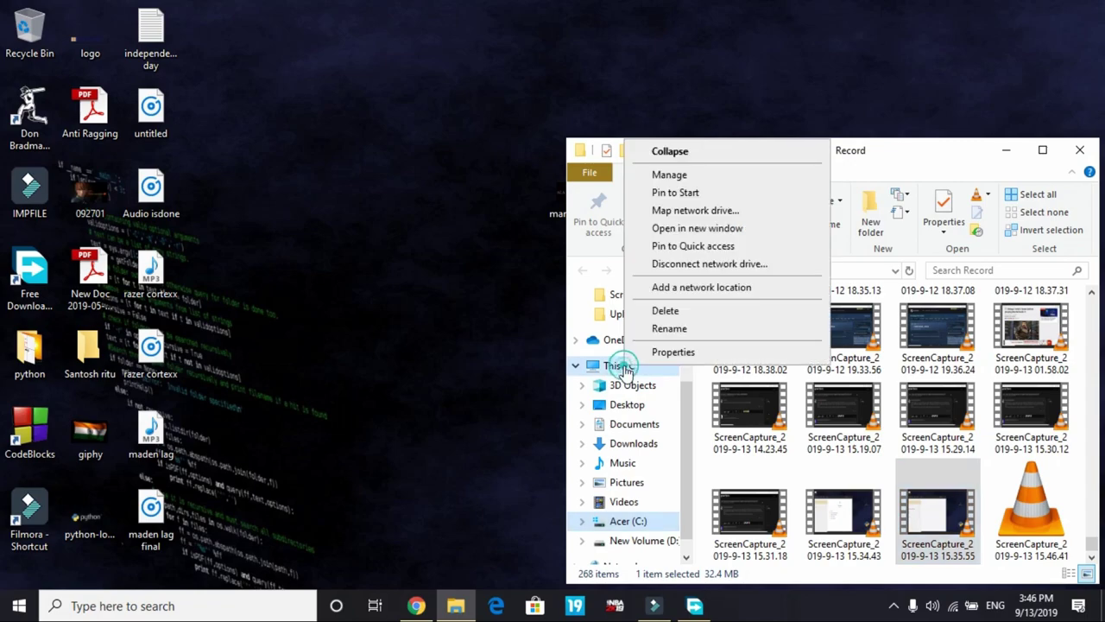
left_click(678, 352)
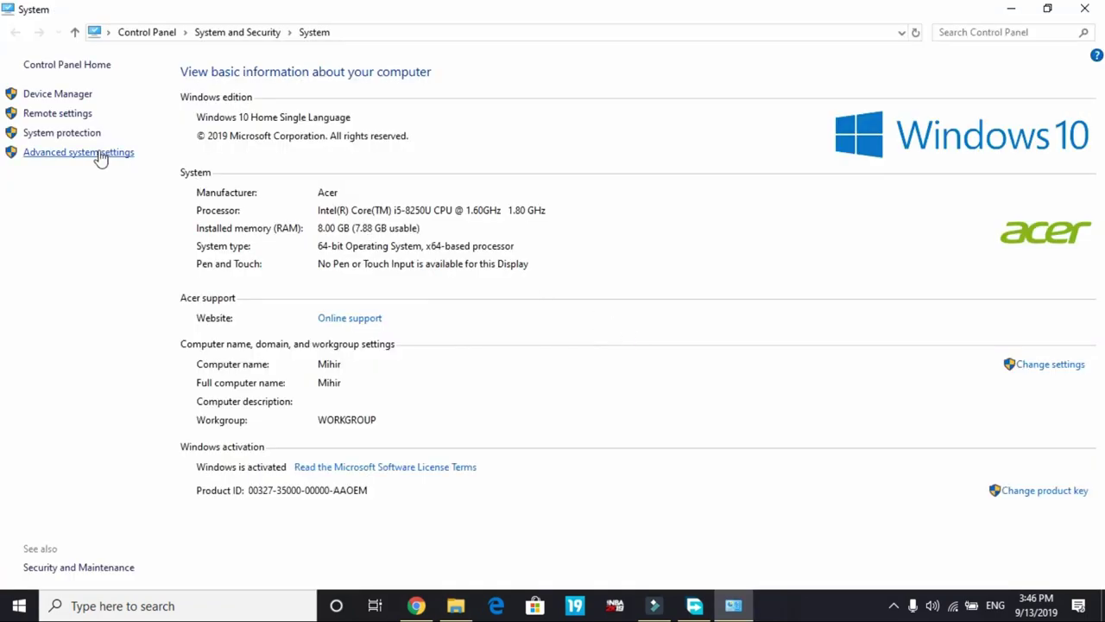
left_click(97, 153)
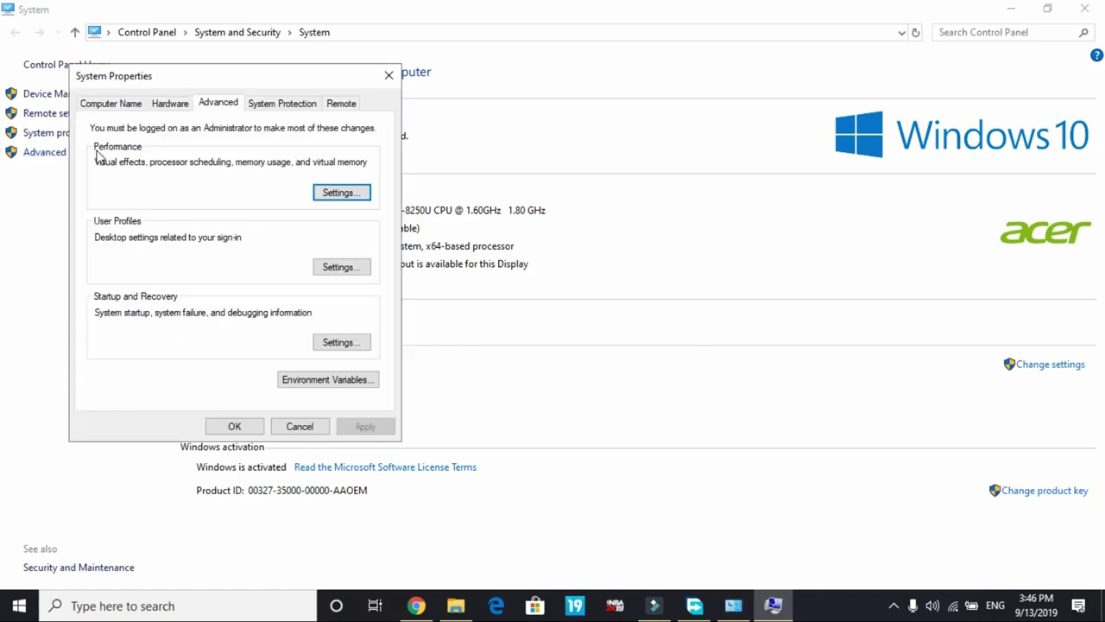
- Set visual effects to Adjust for best performance, keeping only smooth screen font edges and thumbnails, and apply
left_click(350, 193)
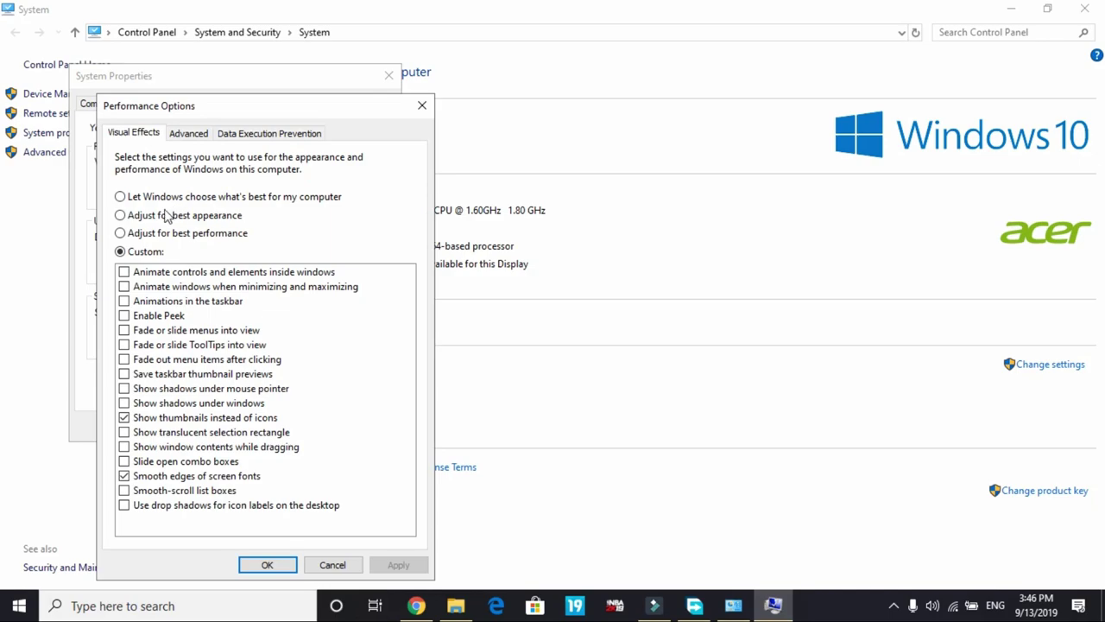
left_click(120, 197)
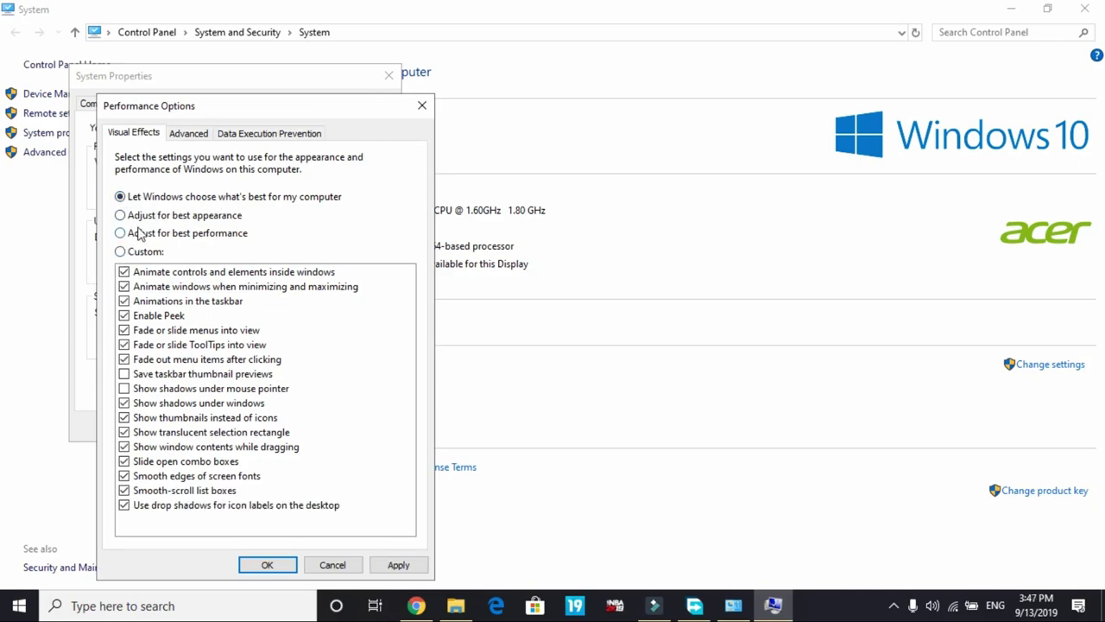
left_click(126, 233)
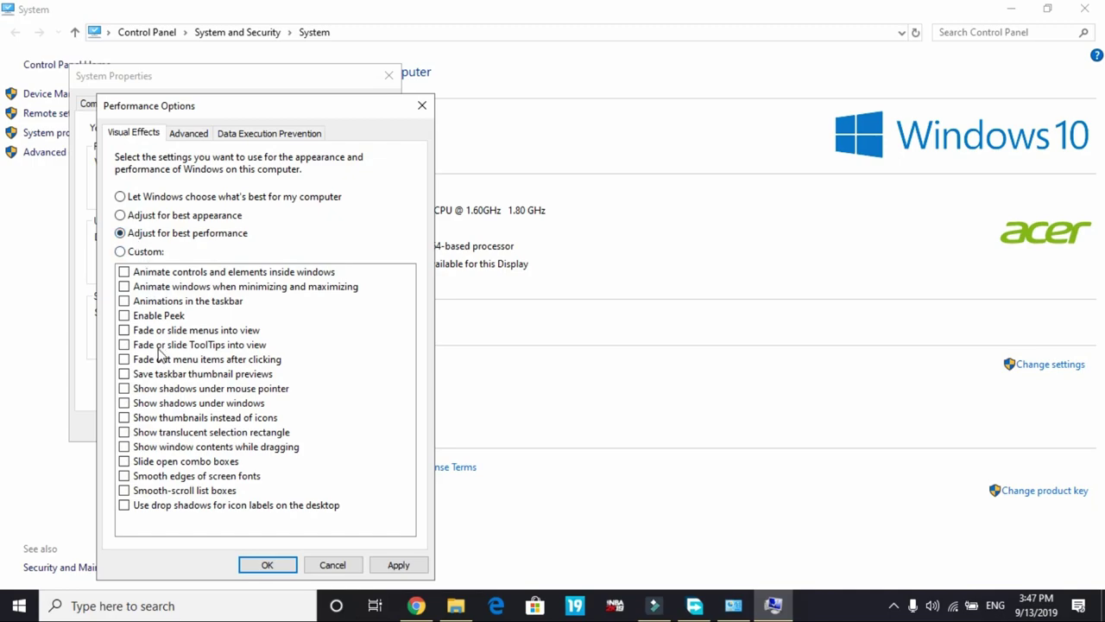
left_click(124, 476)
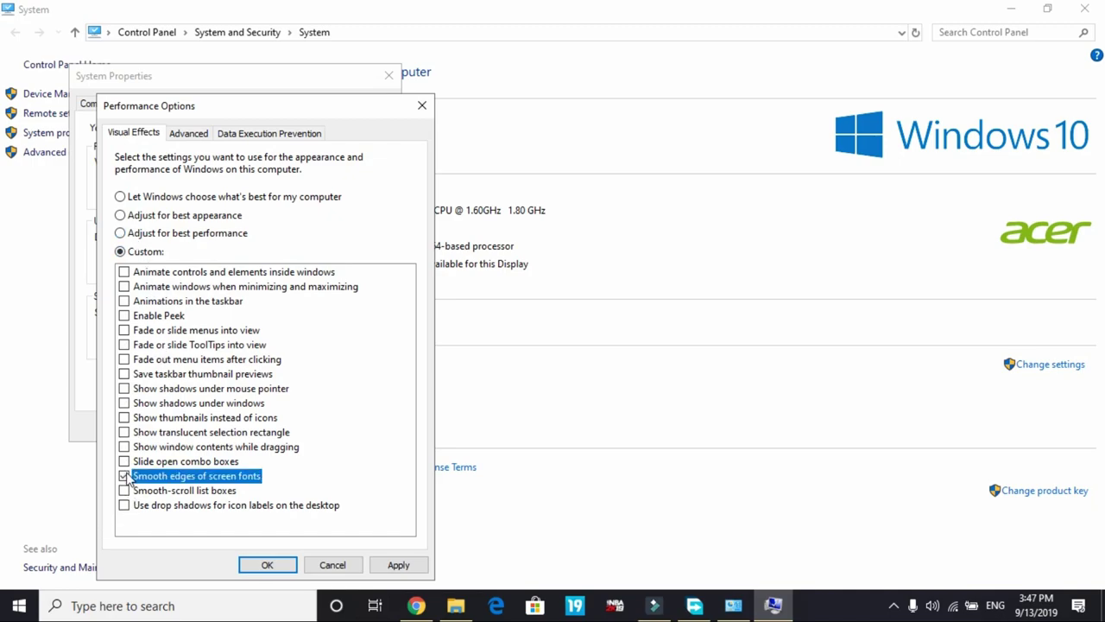
left_click(126, 418)
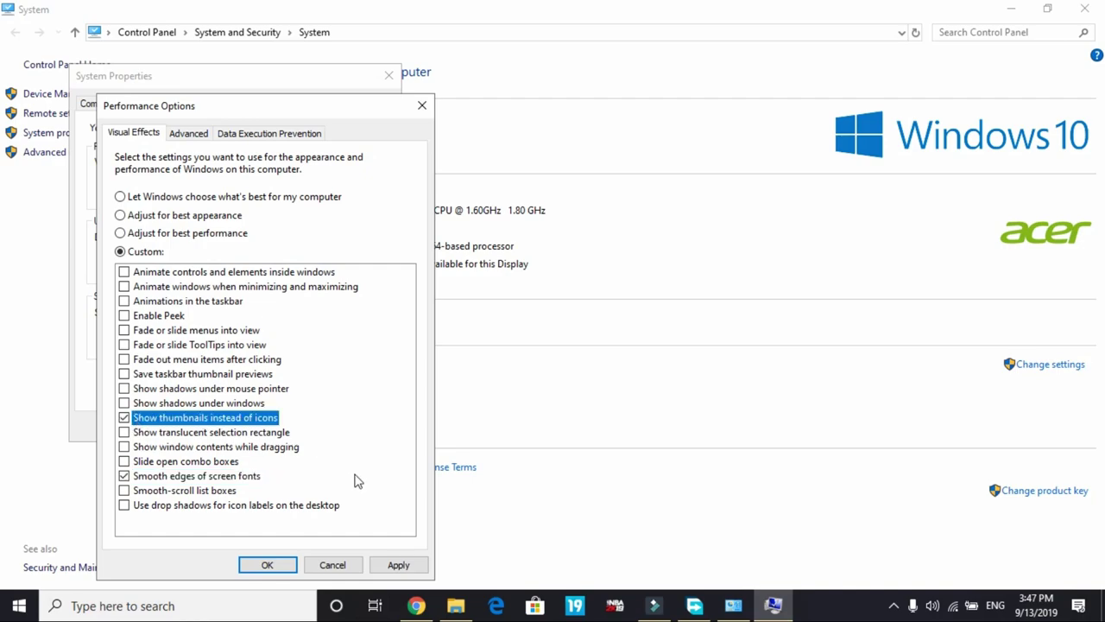
left_click(394, 563)
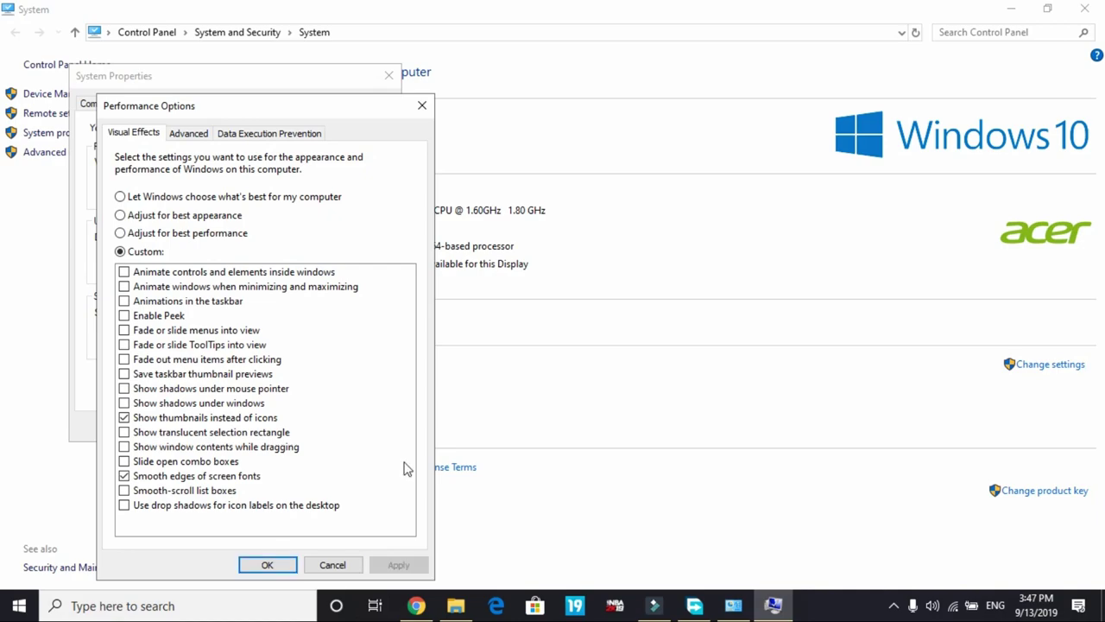
left_click(292, 566)
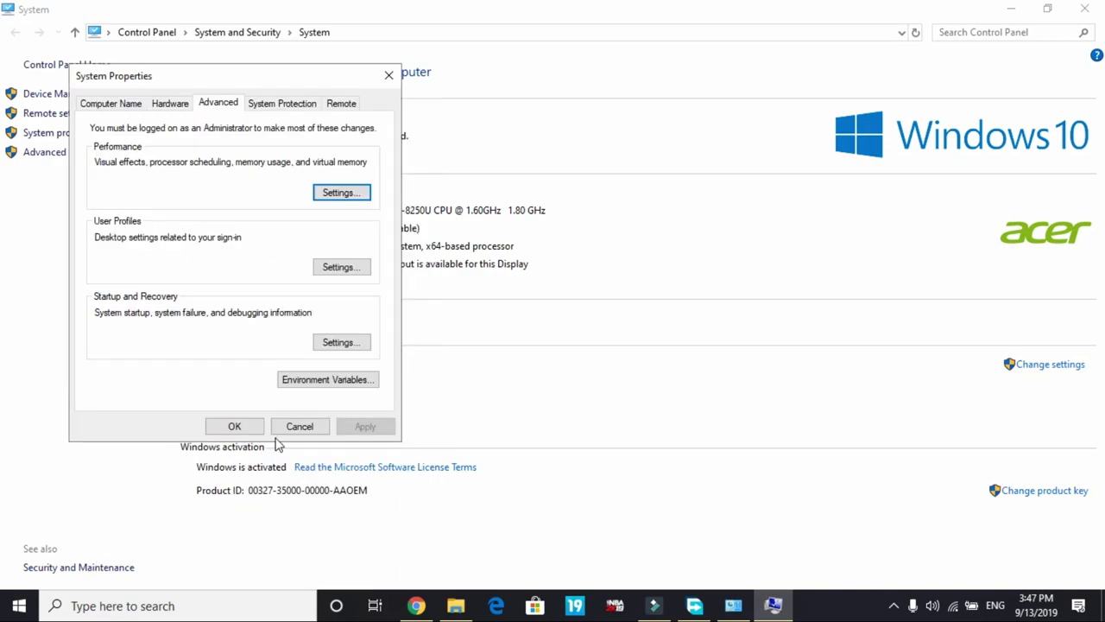
left_click(251, 425)
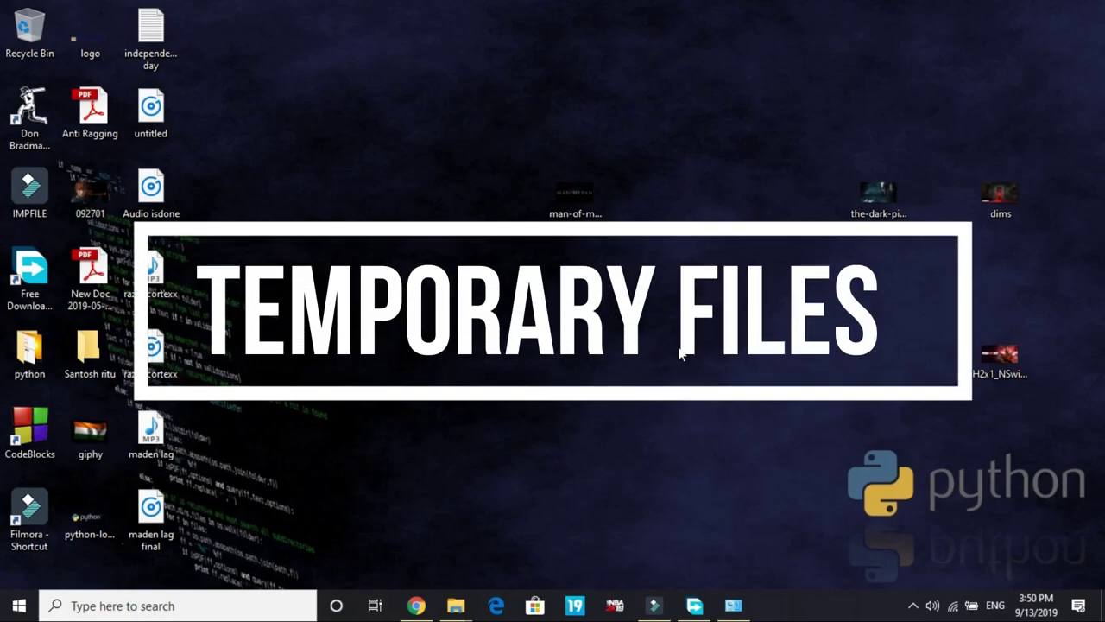
- Open the user's Temp folder by running %temp% from the Run dialog
left_click(141, 605)
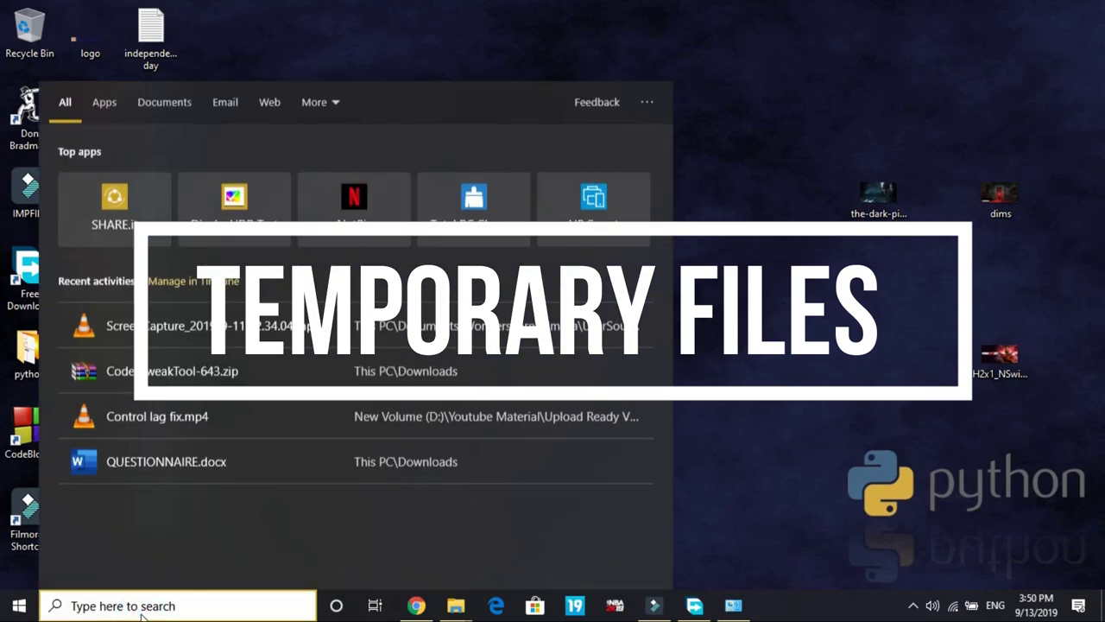
type("run")
key("Return")
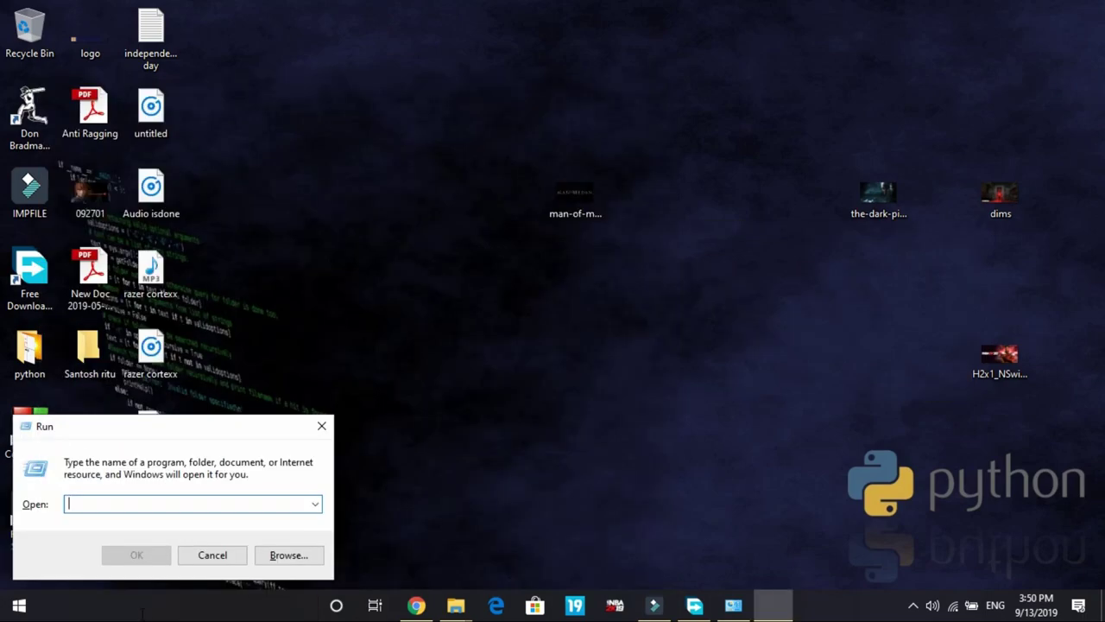
type("%")
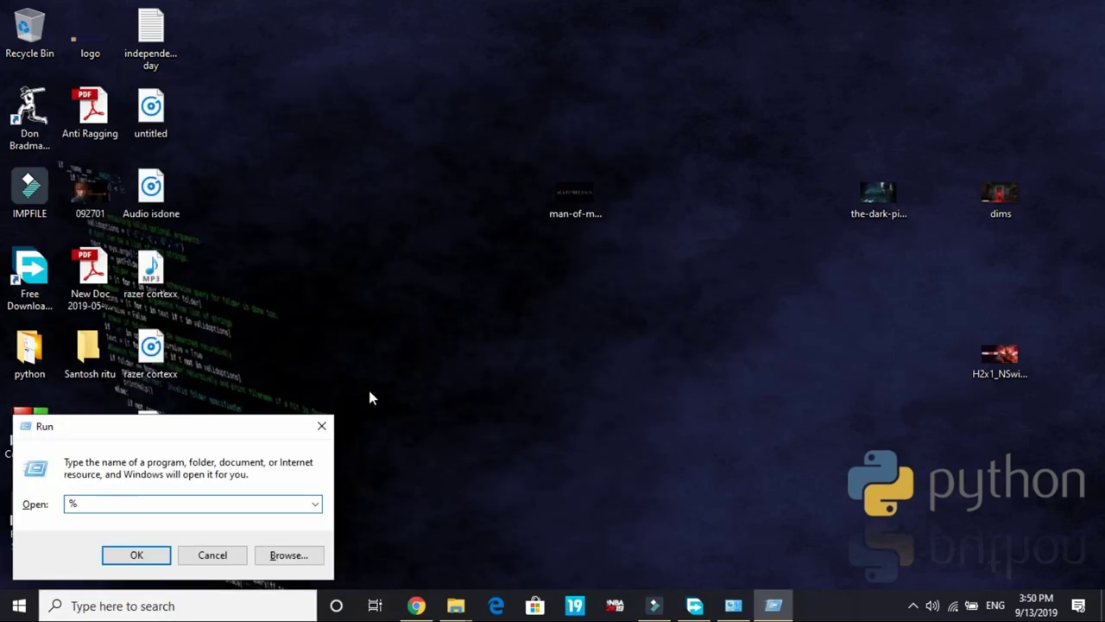
type("temp%")
key("Return")
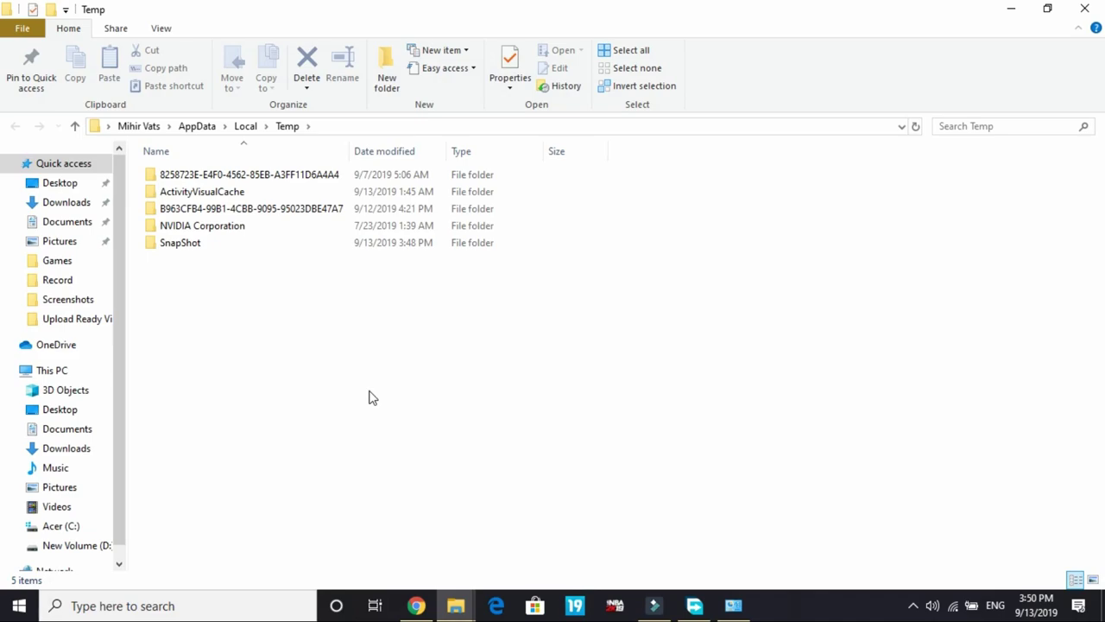
- Permanently delete everything in Temp, skipping all in-use items, and close the folder
right_click(369, 396)
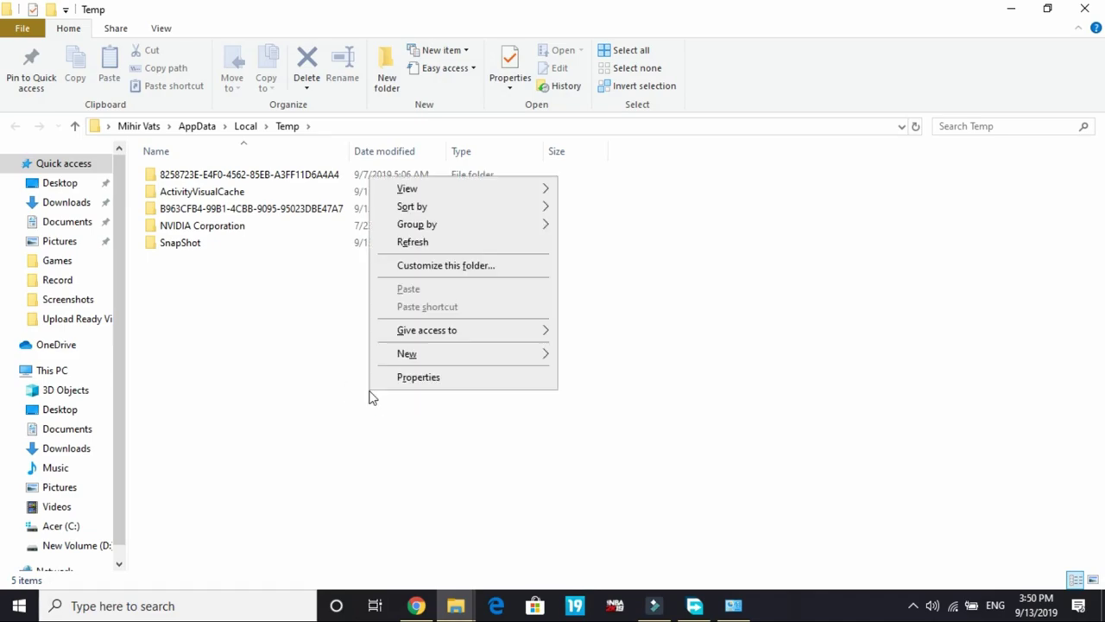
left_click(252, 388)
key("ctrl+a")
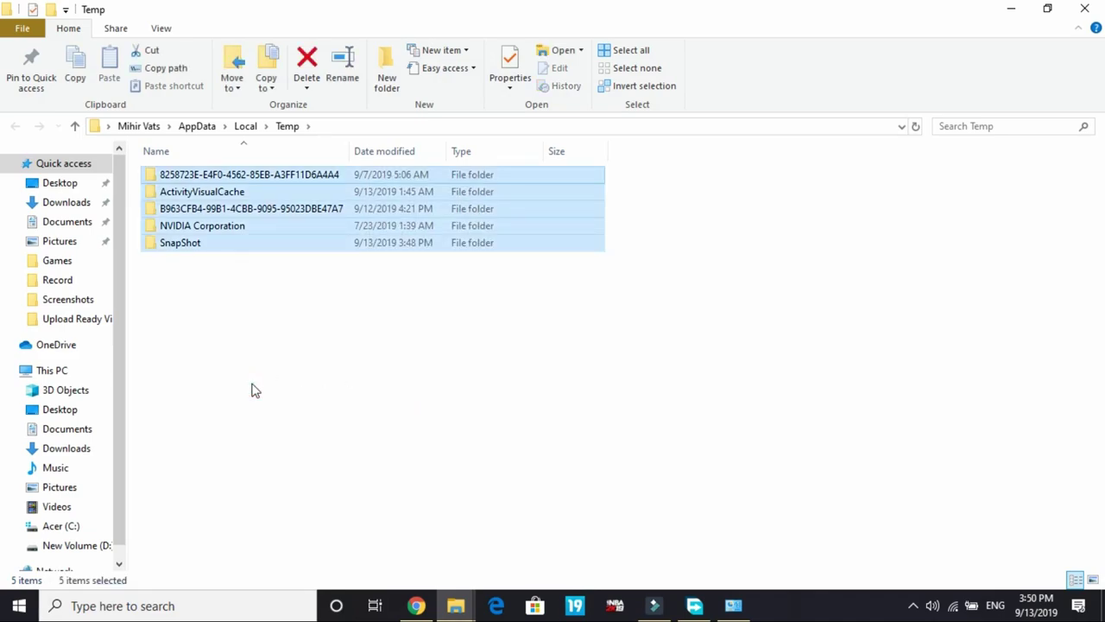
key("shift+Delete")
key("Return")
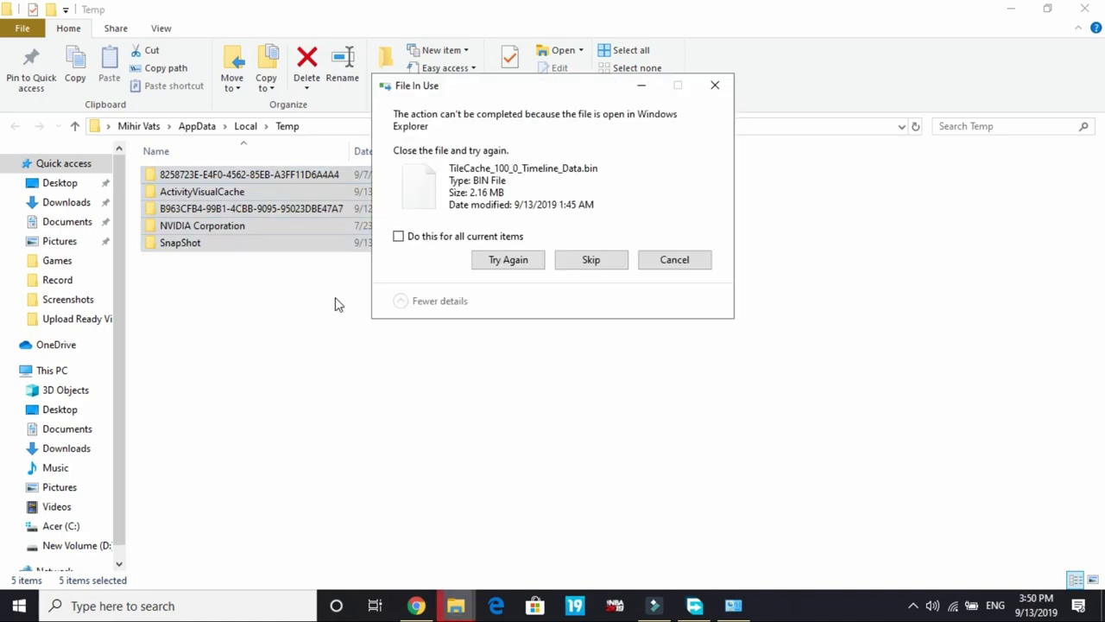
left_click(441, 239)
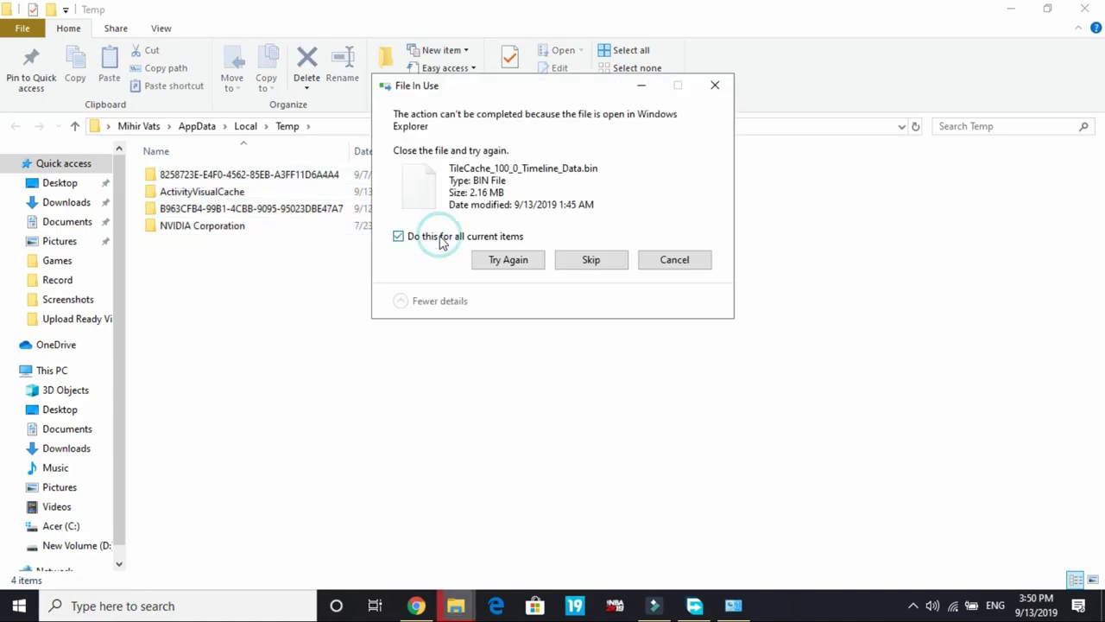
left_click(590, 261)
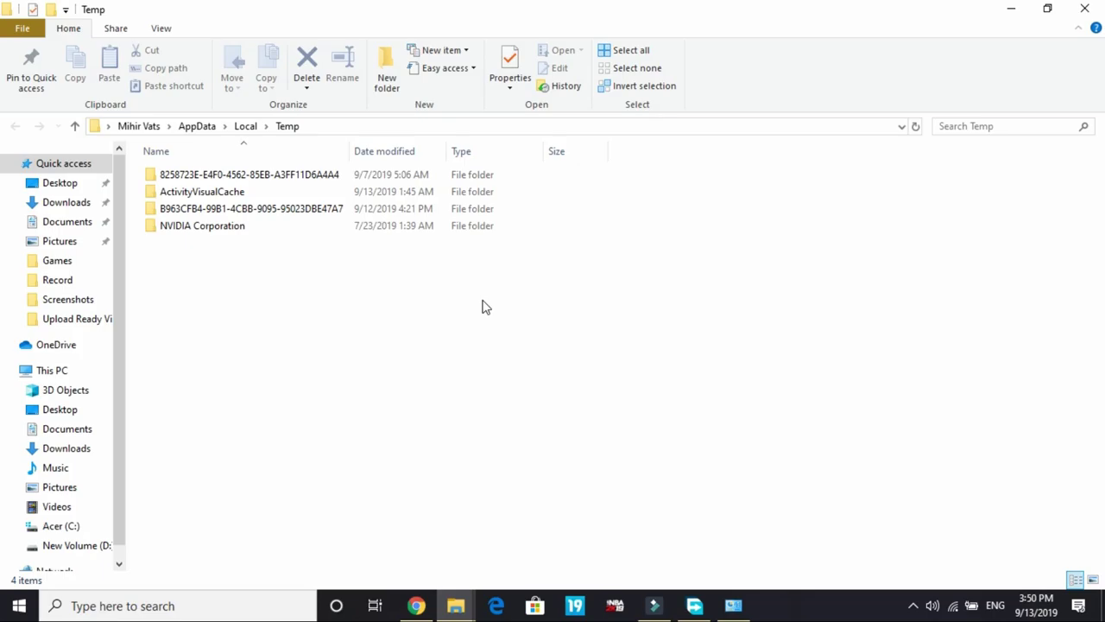
left_click(1084, 9)
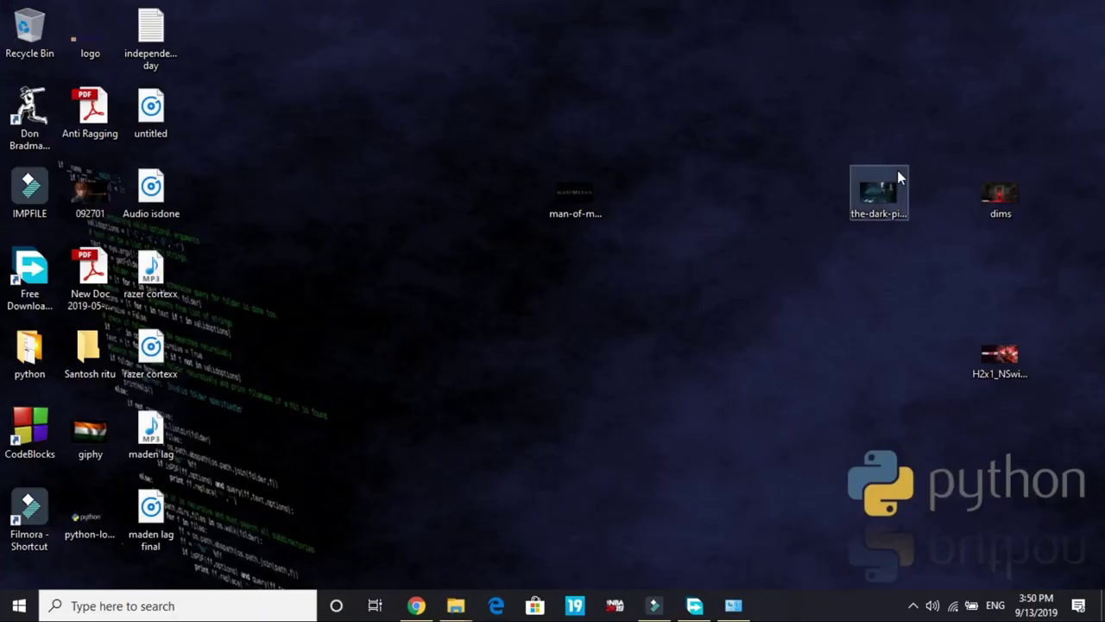
- Run 'temp' to check the empty System32 temp folder, then switch to This PC
key("super+r")
type("te")
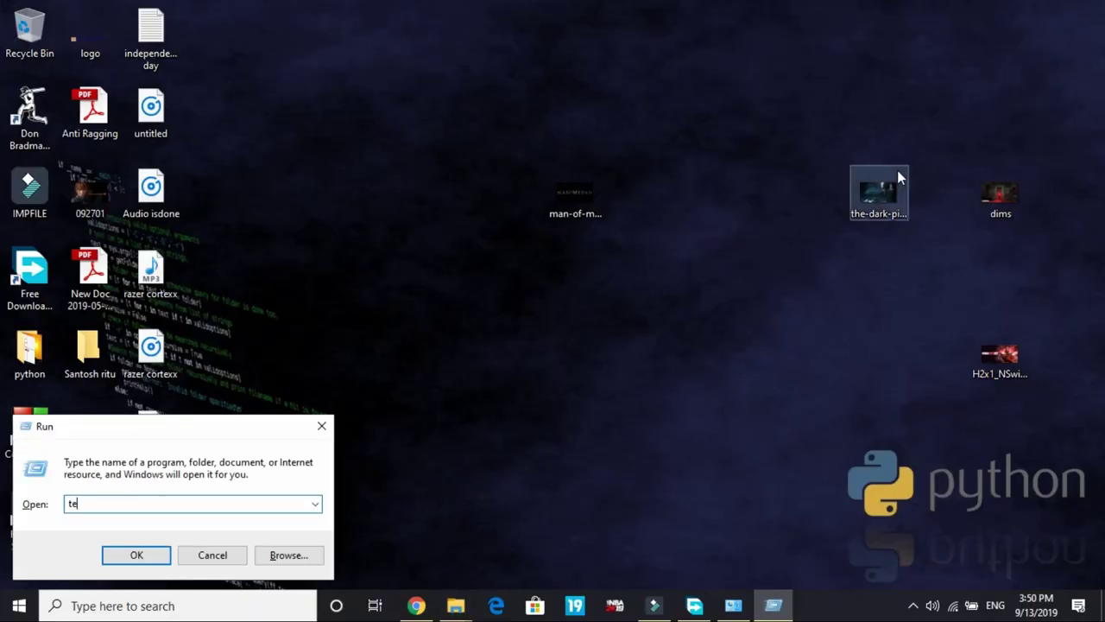
type("mp")
key("Return")
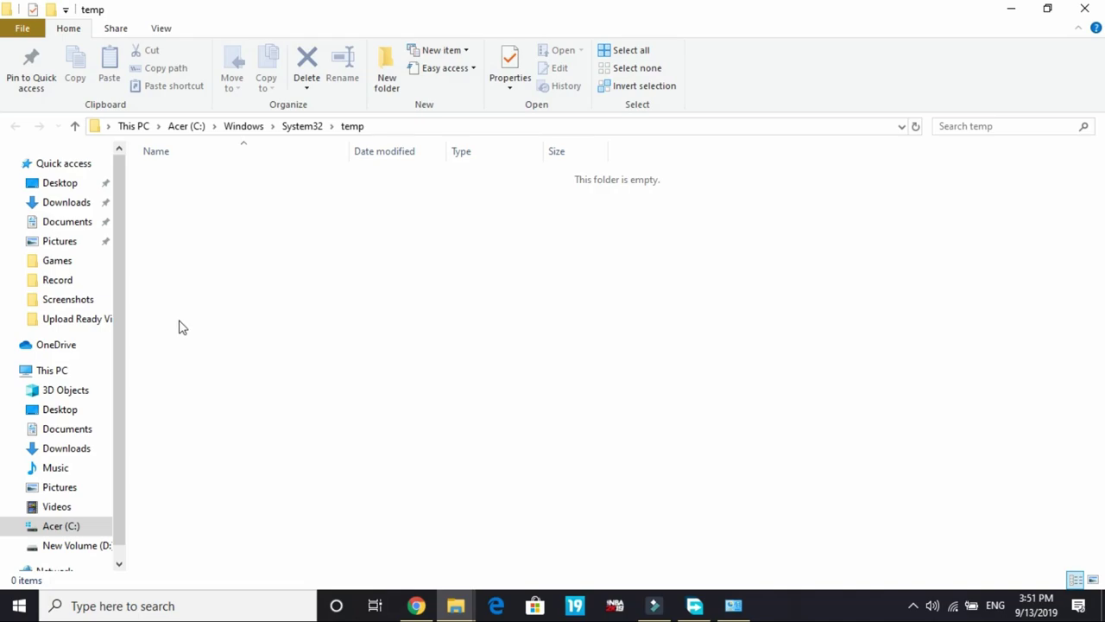
left_click(82, 377)
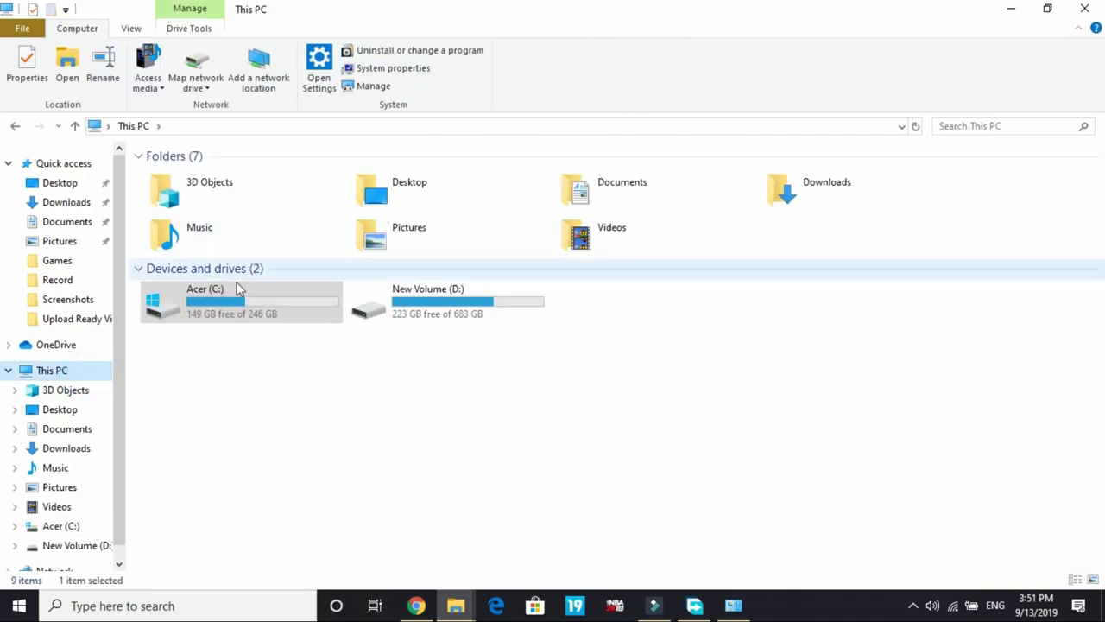
- Navigate to C:\Windows\Prefetch and grant permission to access the folder
double_click(229, 295)
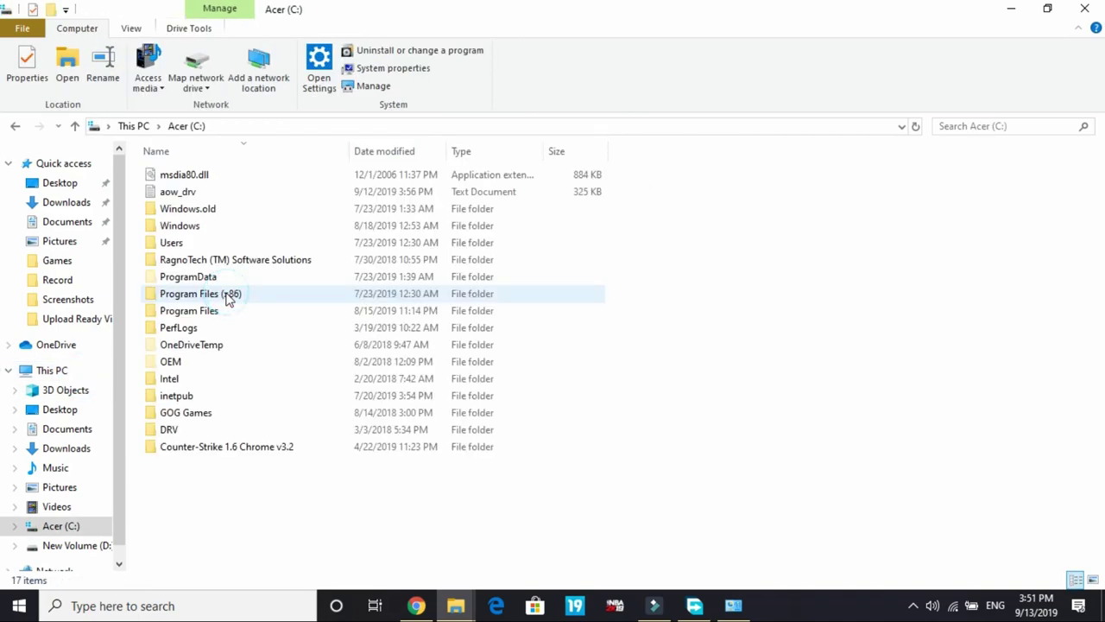
double_click(213, 228)
left_click(214, 235)
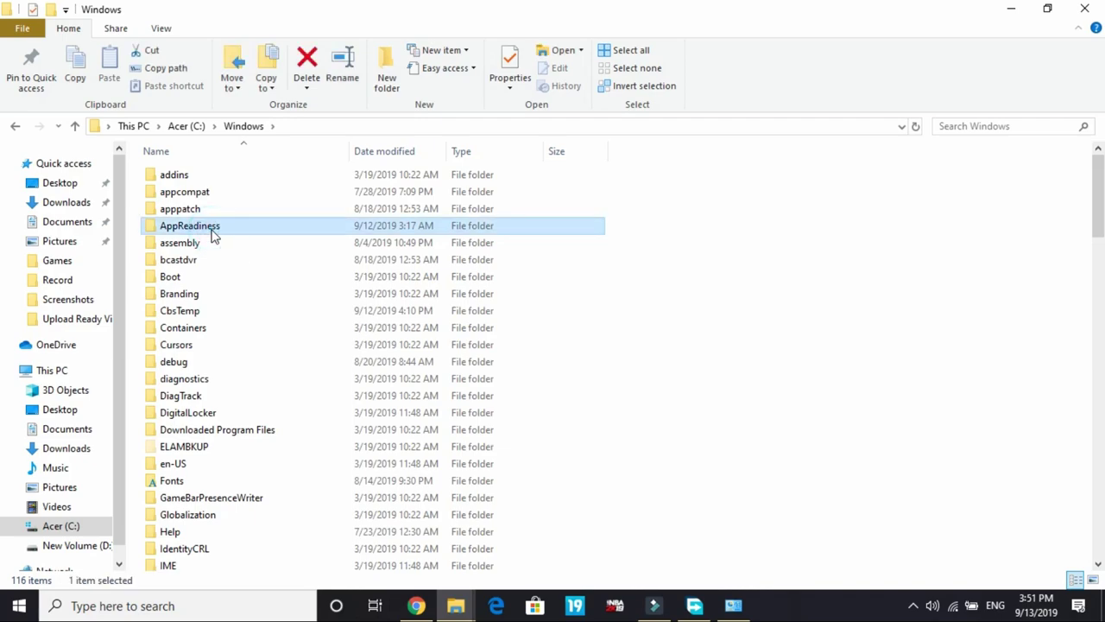
type("pe")
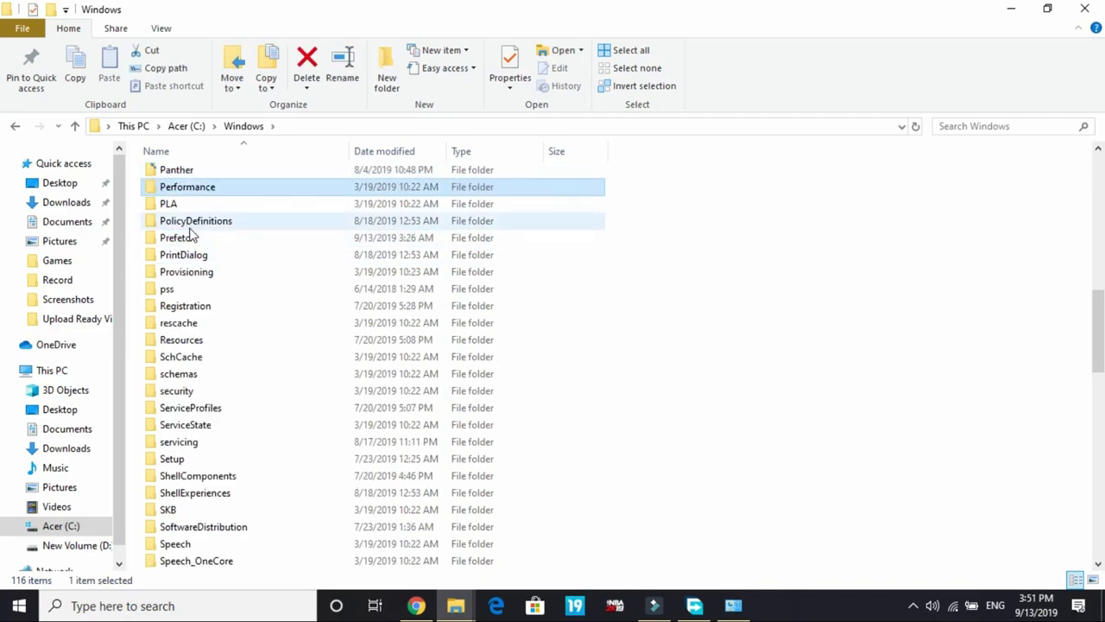
left_click(186, 240)
double_click(187, 240)
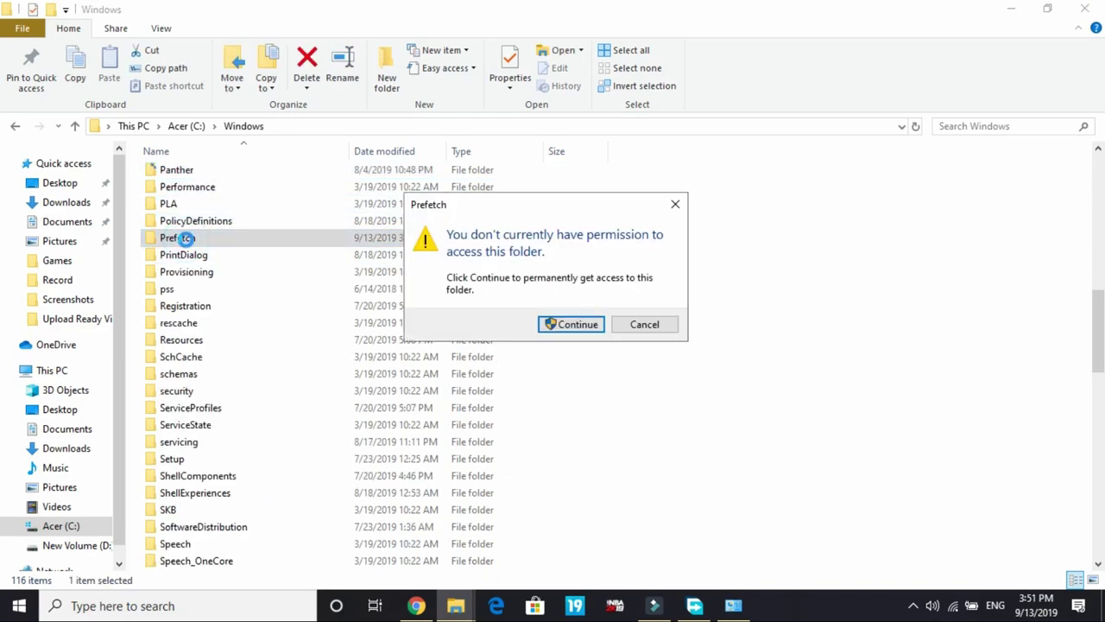
left_click(582, 323)
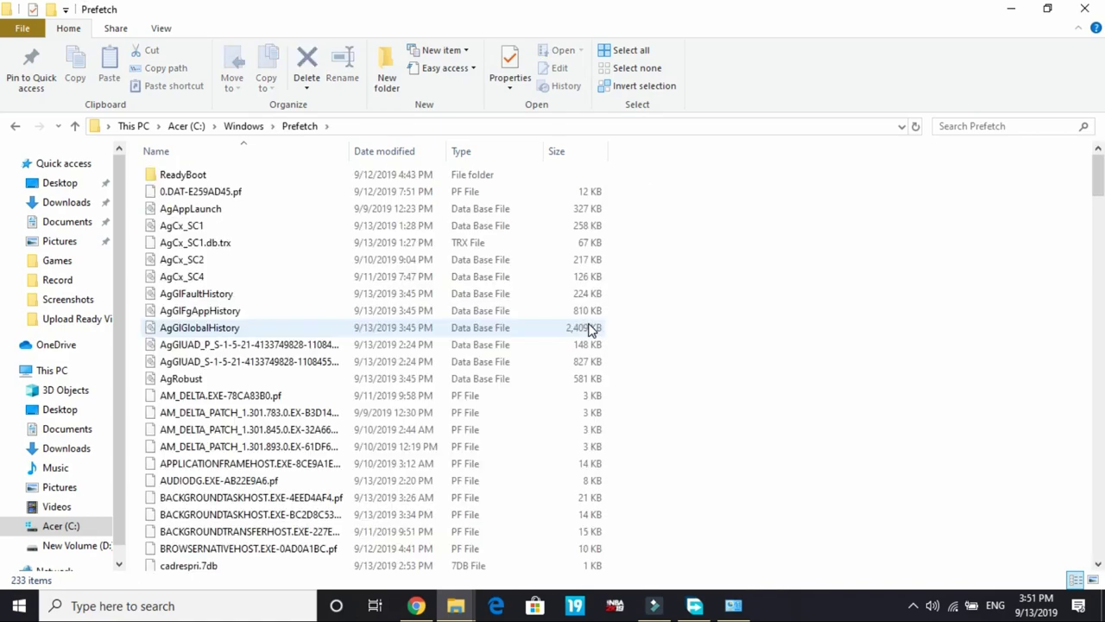
- Delete all 233 Prefetch items, skipping the in-use file, and close the window
key("ctrl+a")
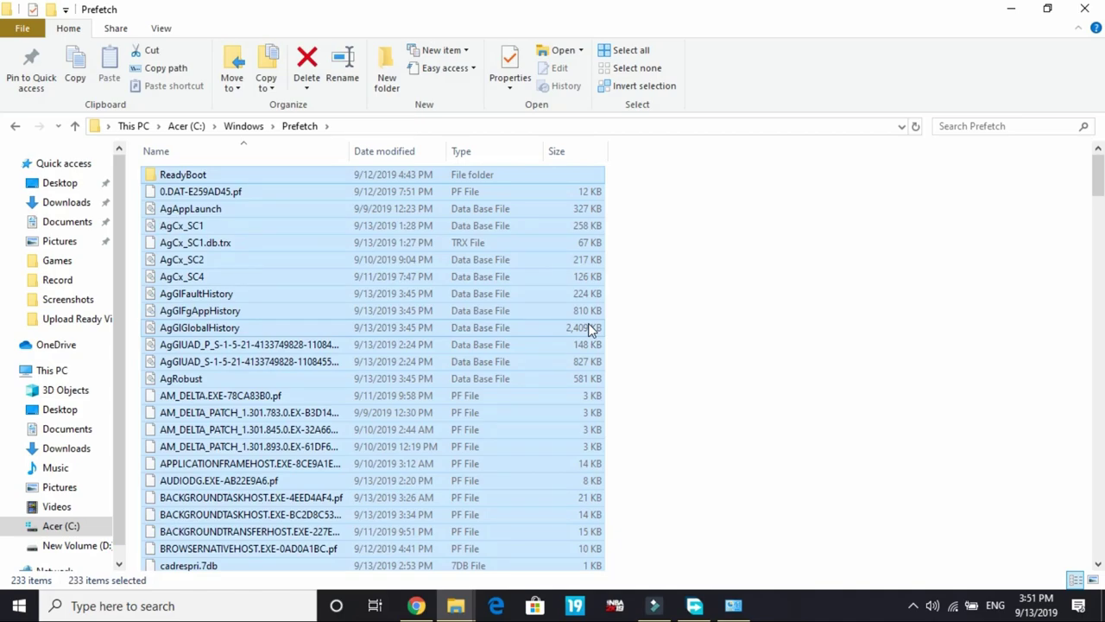
key("Delete")
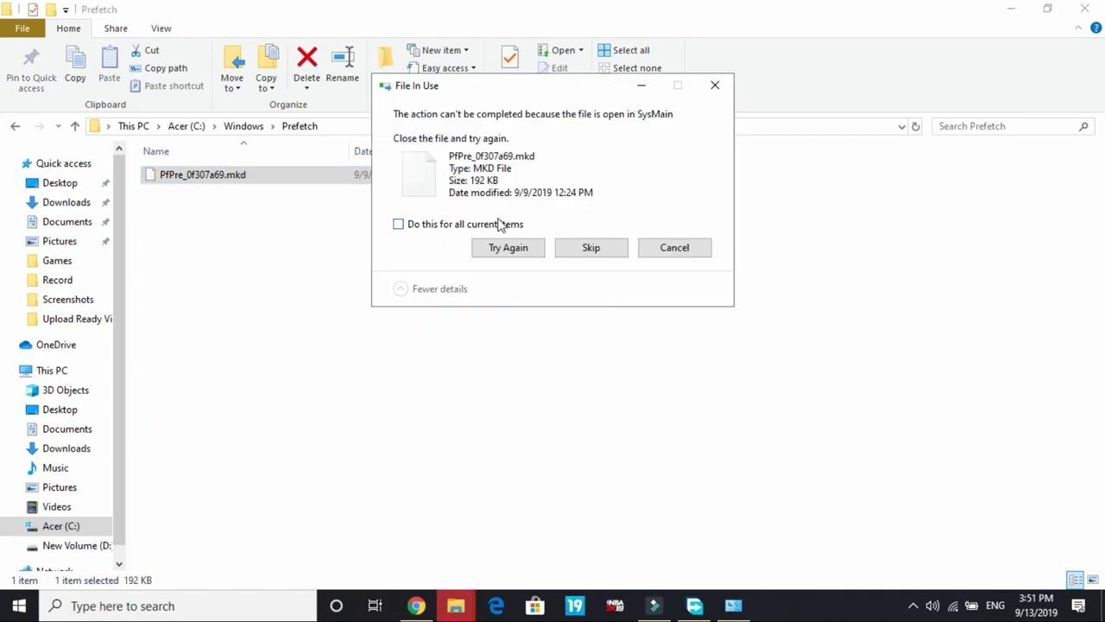
left_click(474, 224)
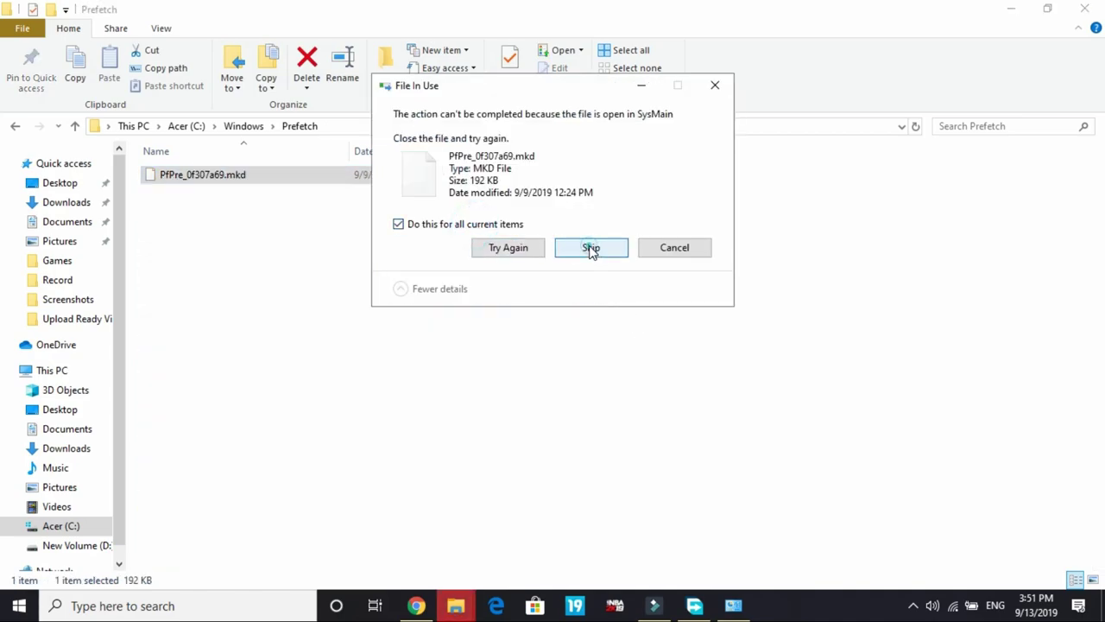
left_click(589, 249)
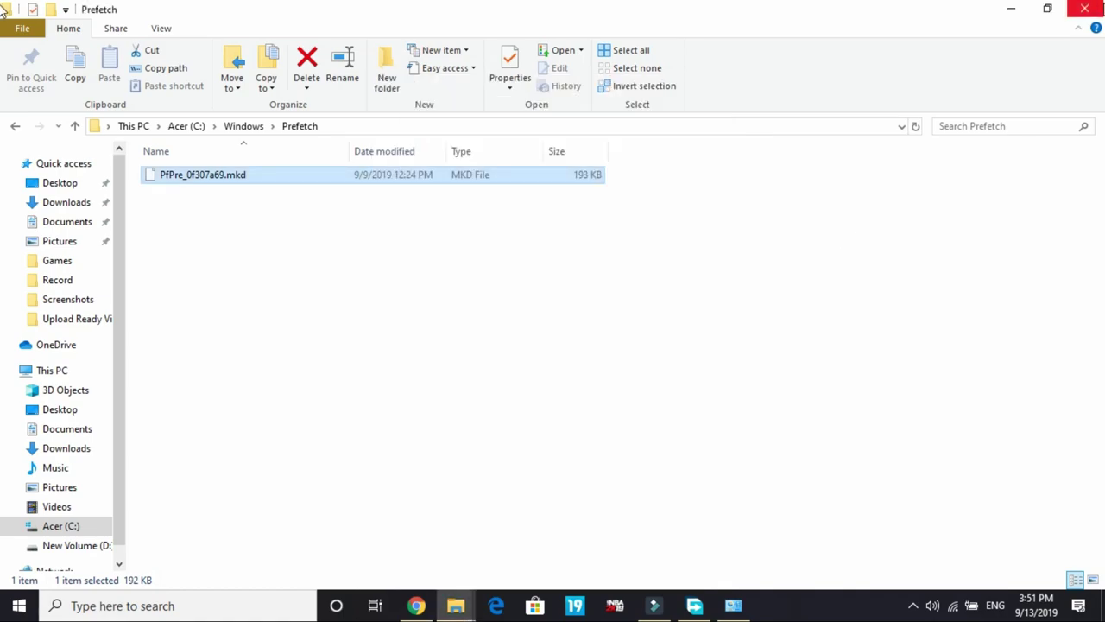
left_click(1085, 9)
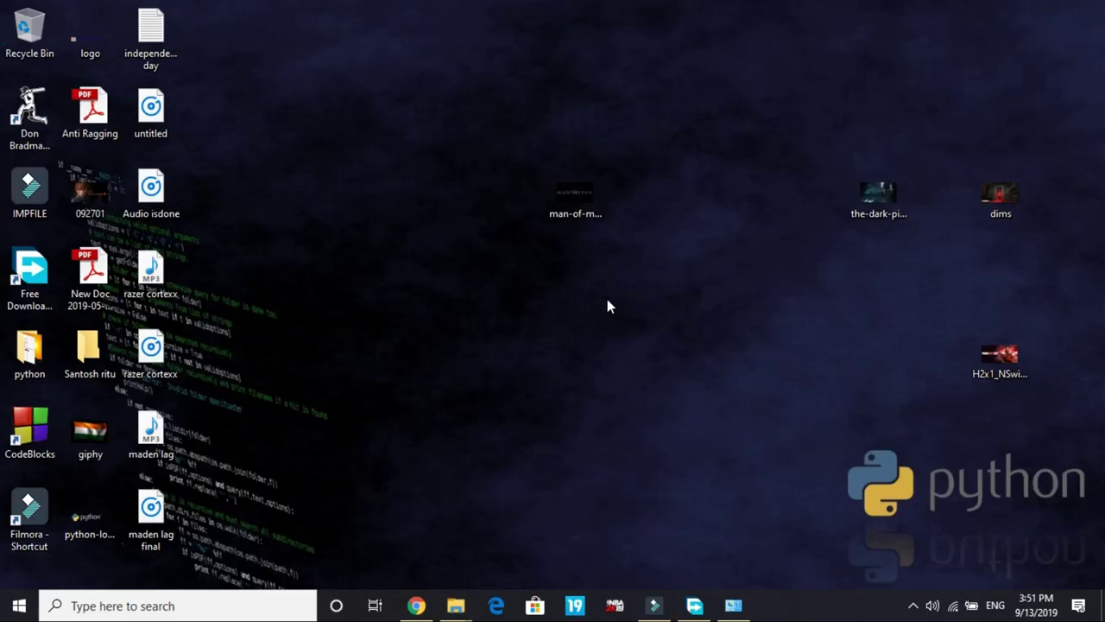